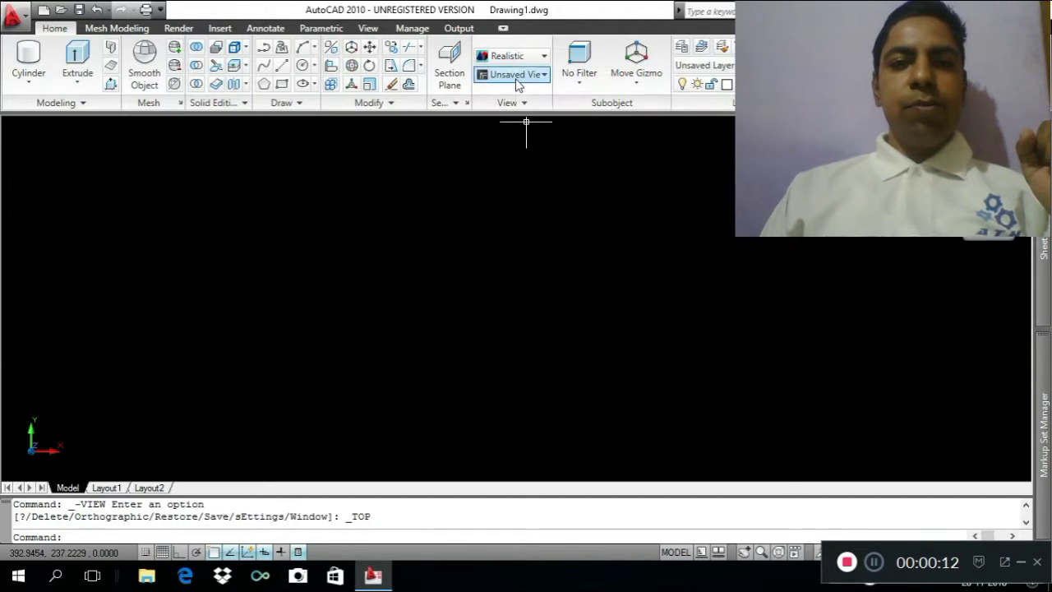
Switch to SE Isometric view and draw a thin rectangular box slab near the centre
left_click(517, 81)
left_click(522, 200)
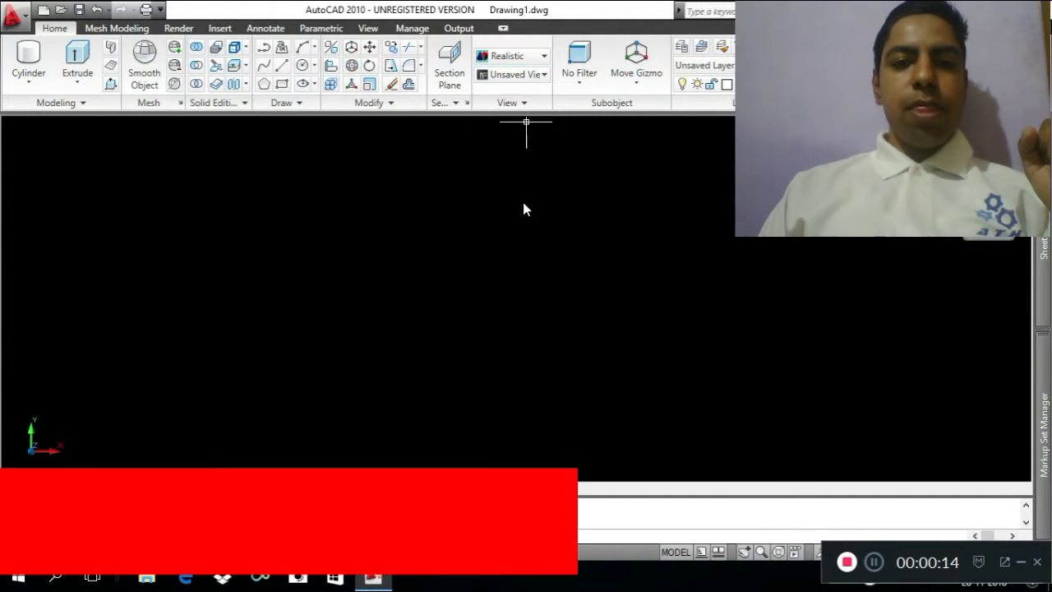
left_click(27, 87)
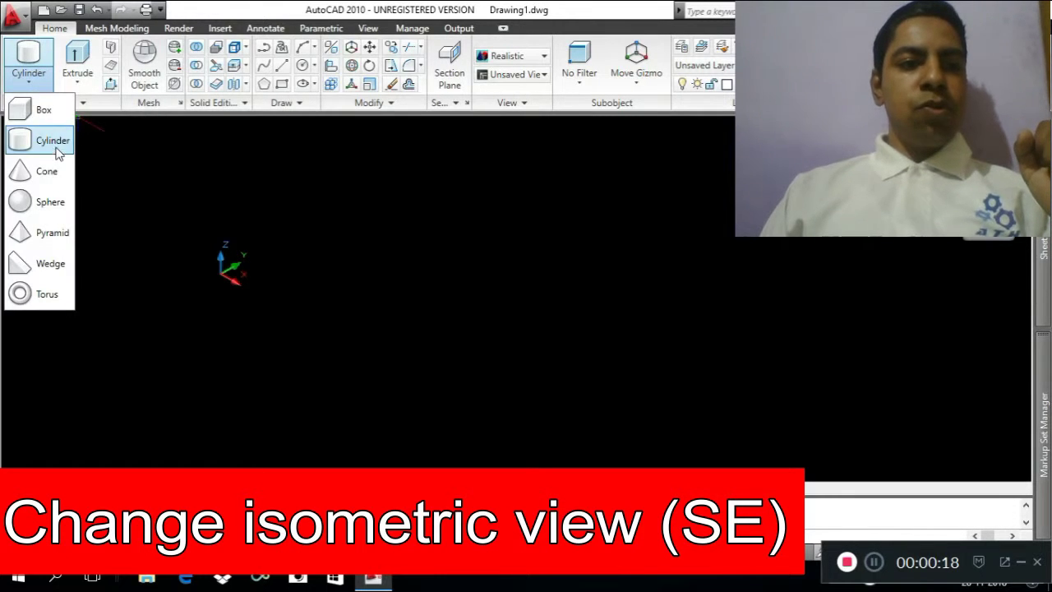
left_click(37, 111)
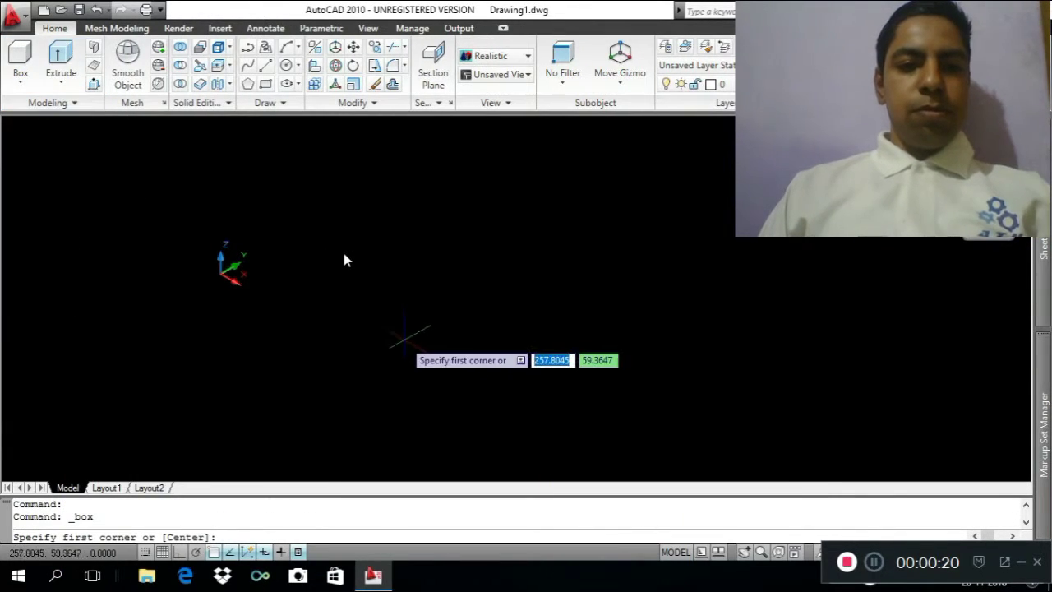
left_click(387, 340)
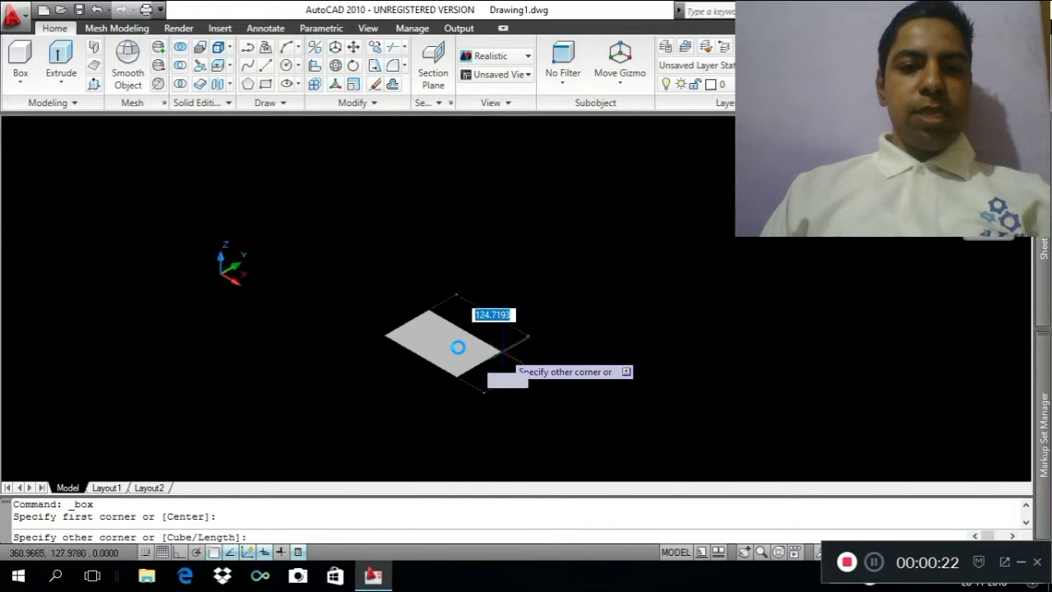
left_click(594, 325)
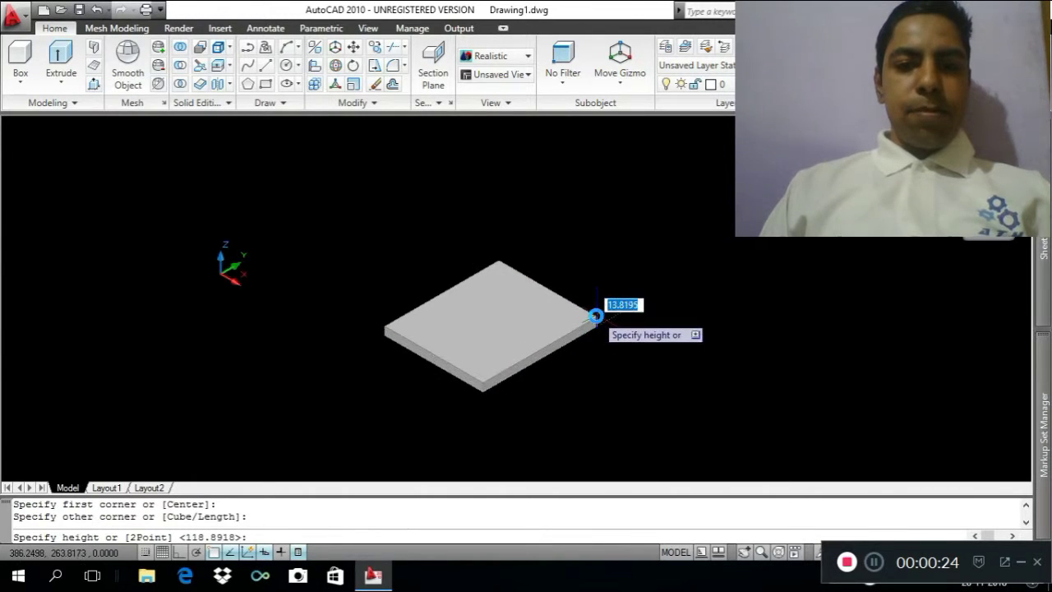
left_click(597, 313)
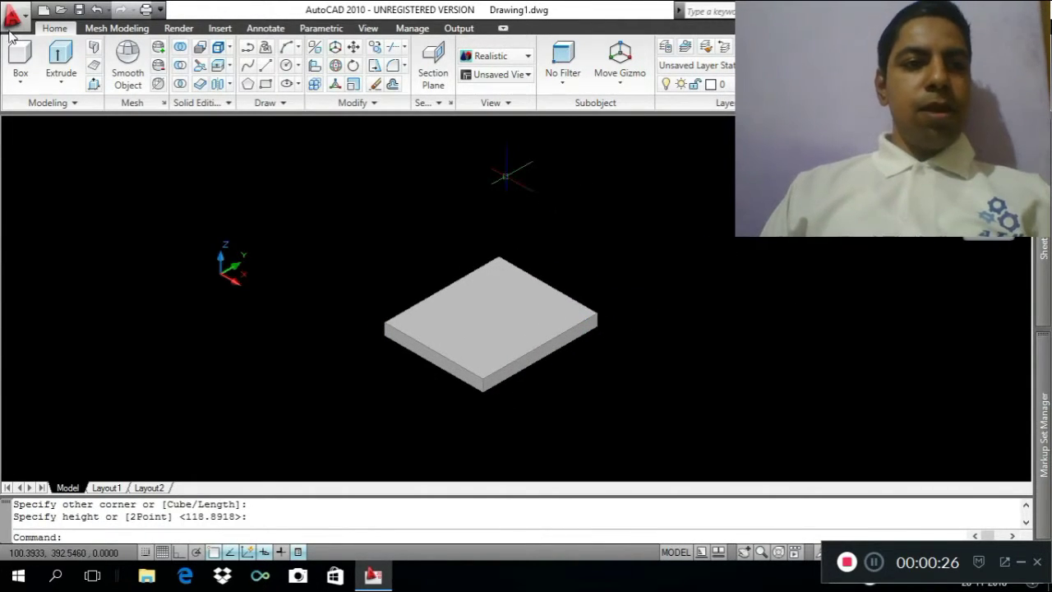
left_click(21, 86)
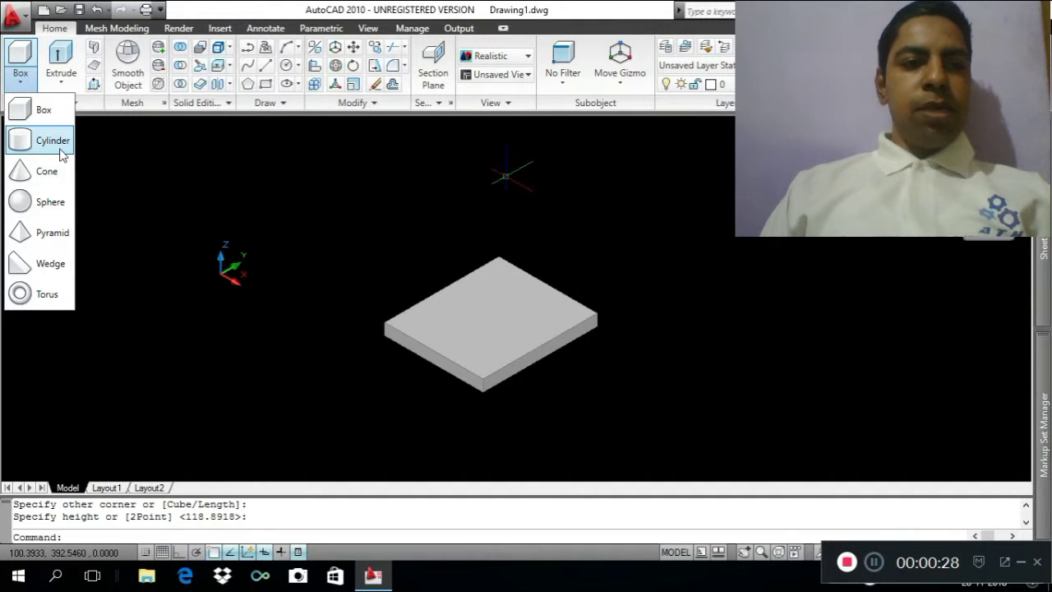
Draw a cylinder solid just right of the slab, picking its base centre, radius and height
left_click(59, 148)
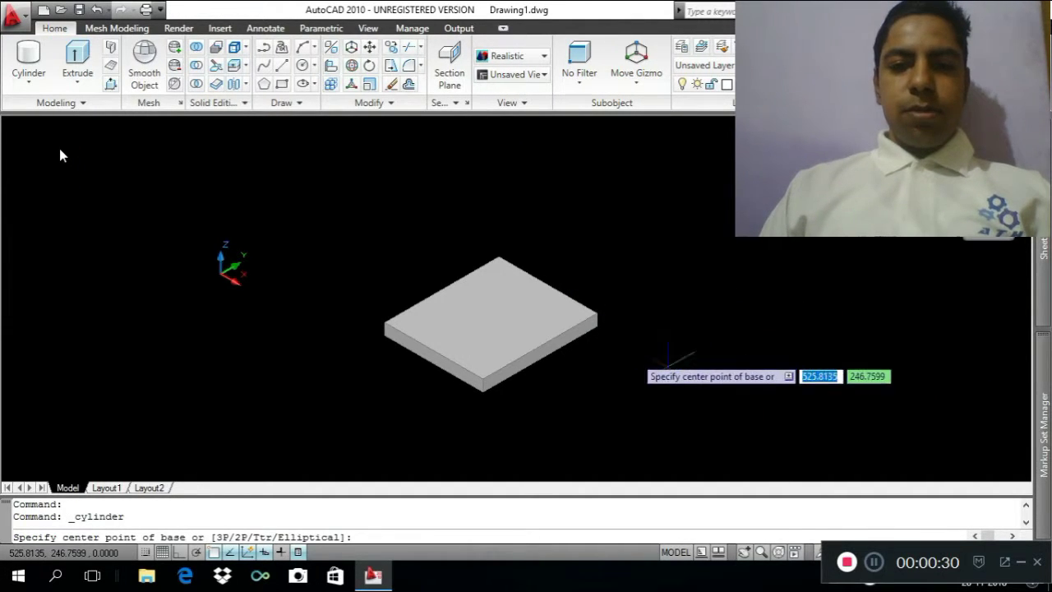
left_click(630, 357)
left_click(668, 355)
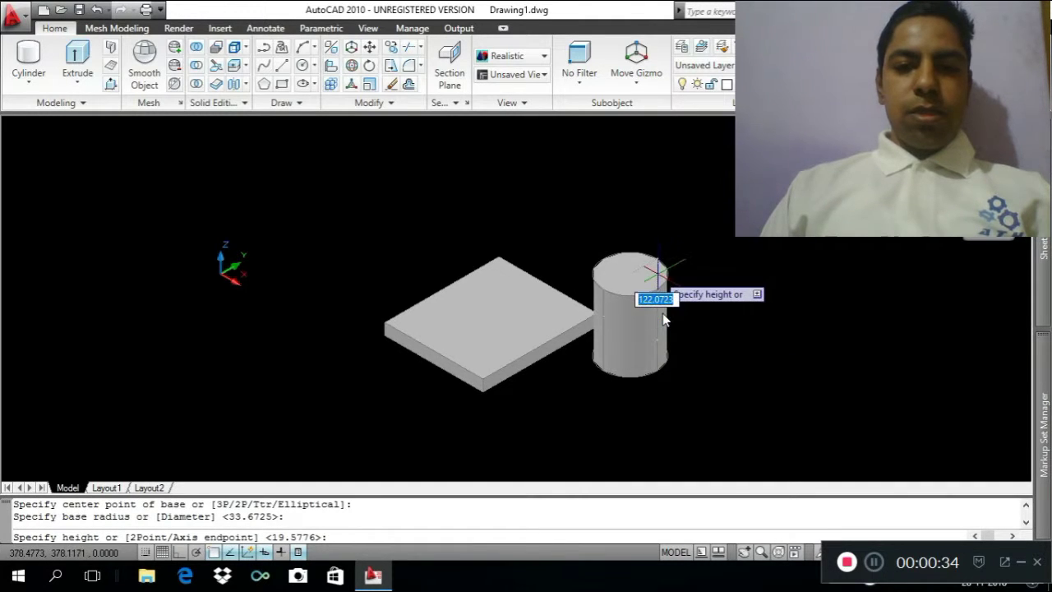
left_click(658, 281)
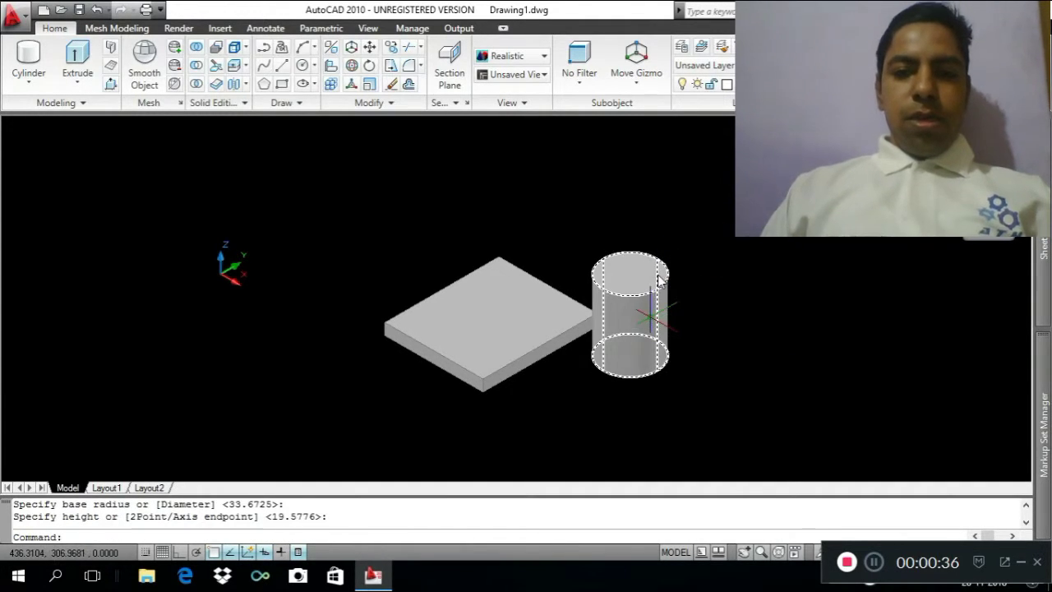
Move the cylinder by its bottom centre onto the slab's right-hand edge
left_click(650, 324)
type("m")
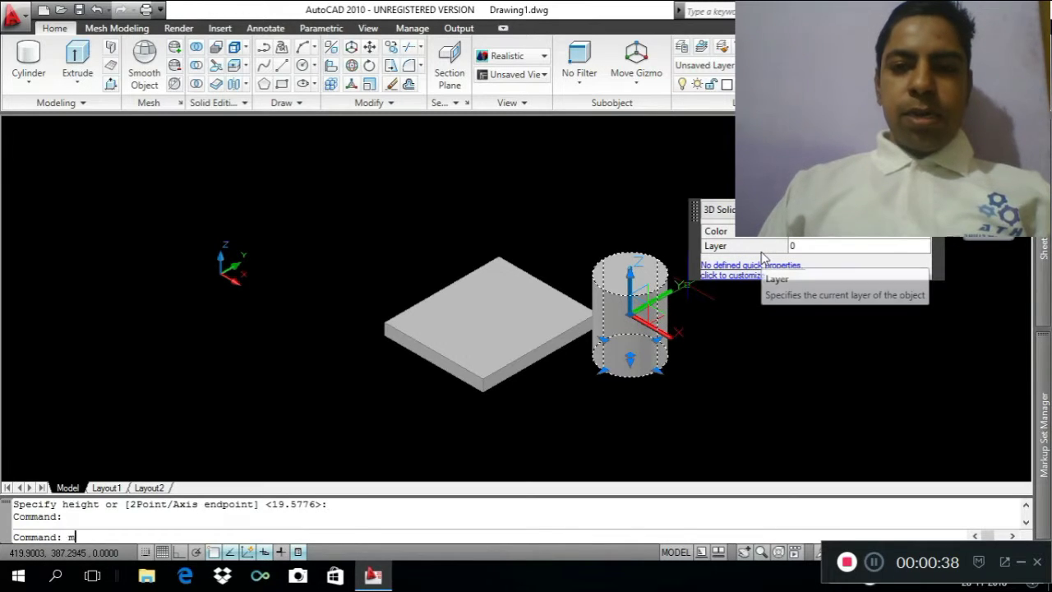
key("Return")
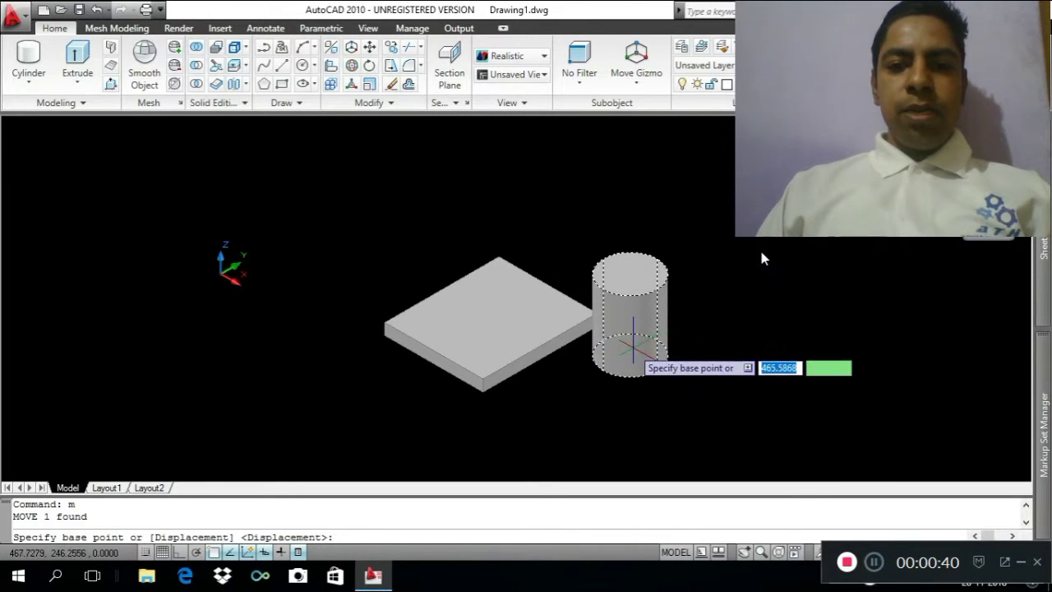
left_click(631, 358)
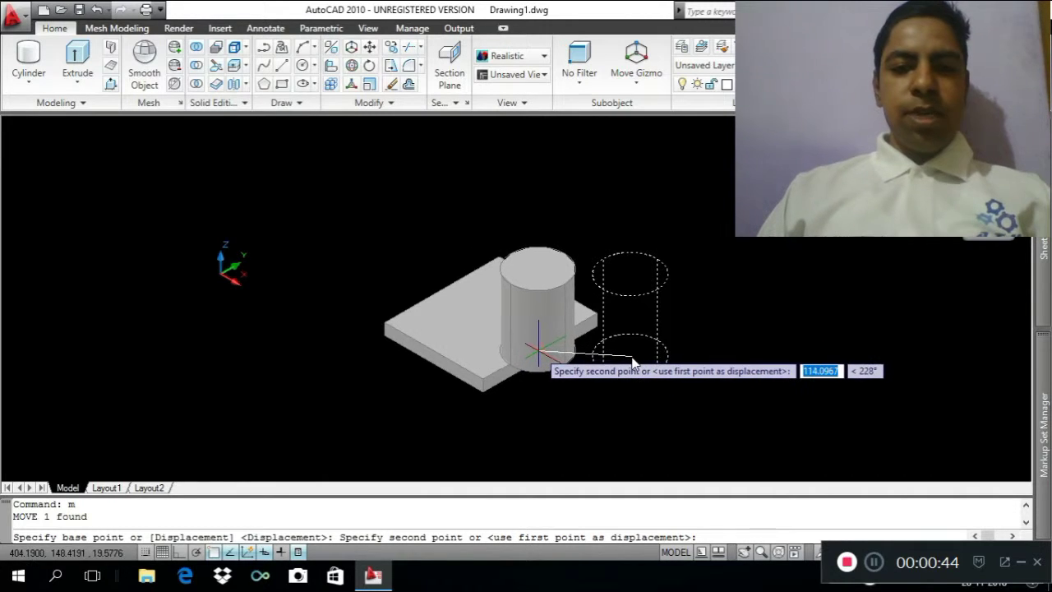
left_click(540, 362)
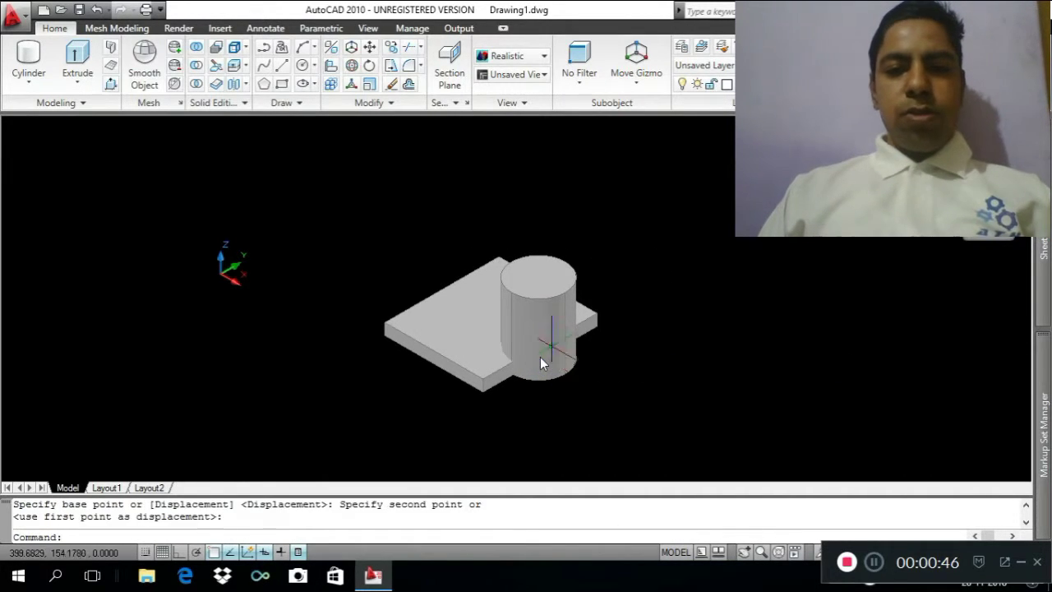
left_click(540, 358)
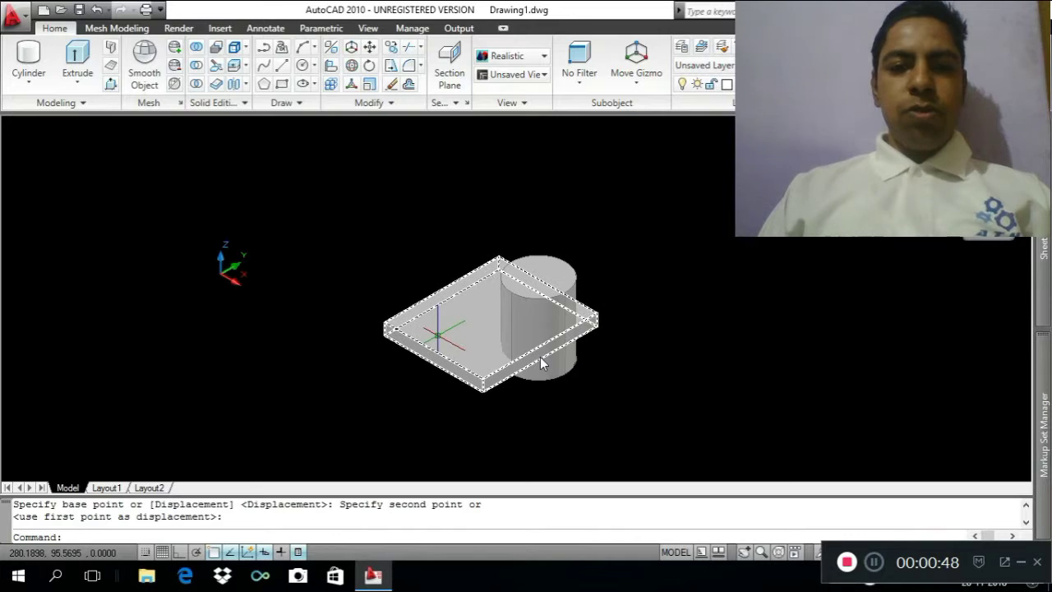
key("Escape")
left_click(540, 357)
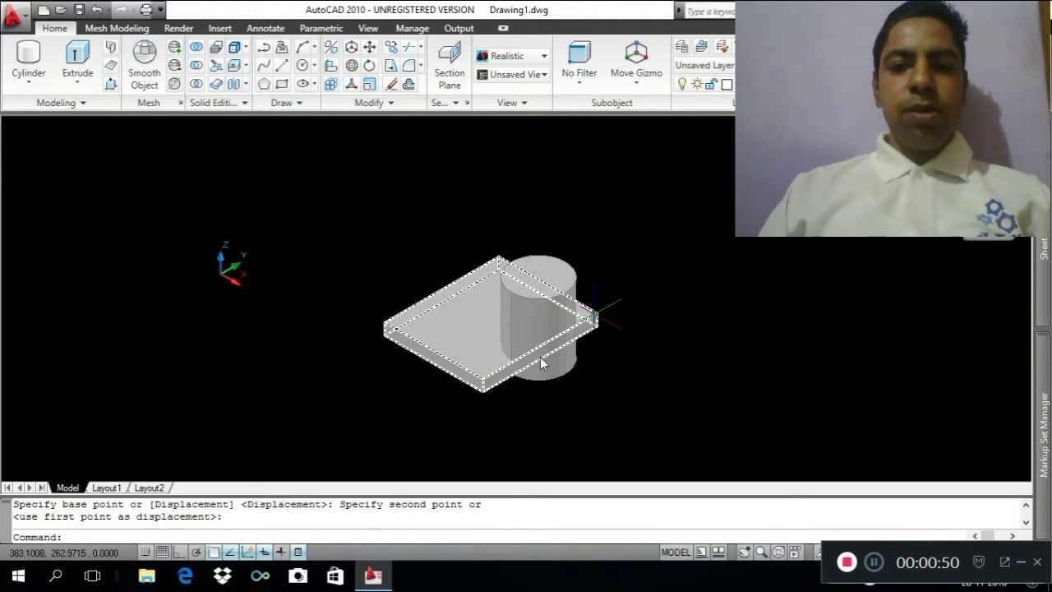
key("Escape")
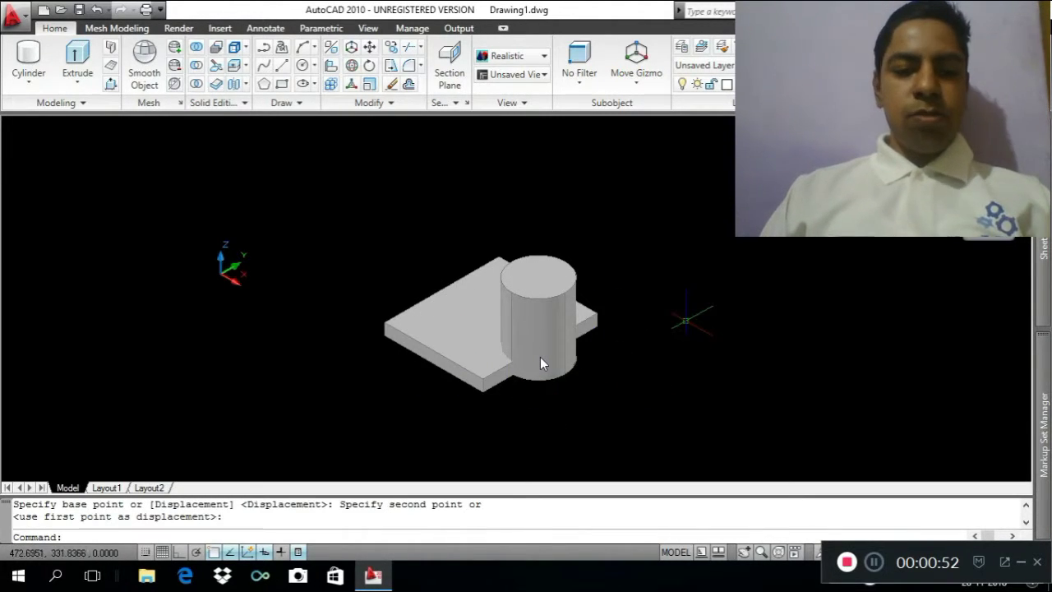
Zoom a window around the slab and cylinder so they fill the viewport
type("z")
key("Return")
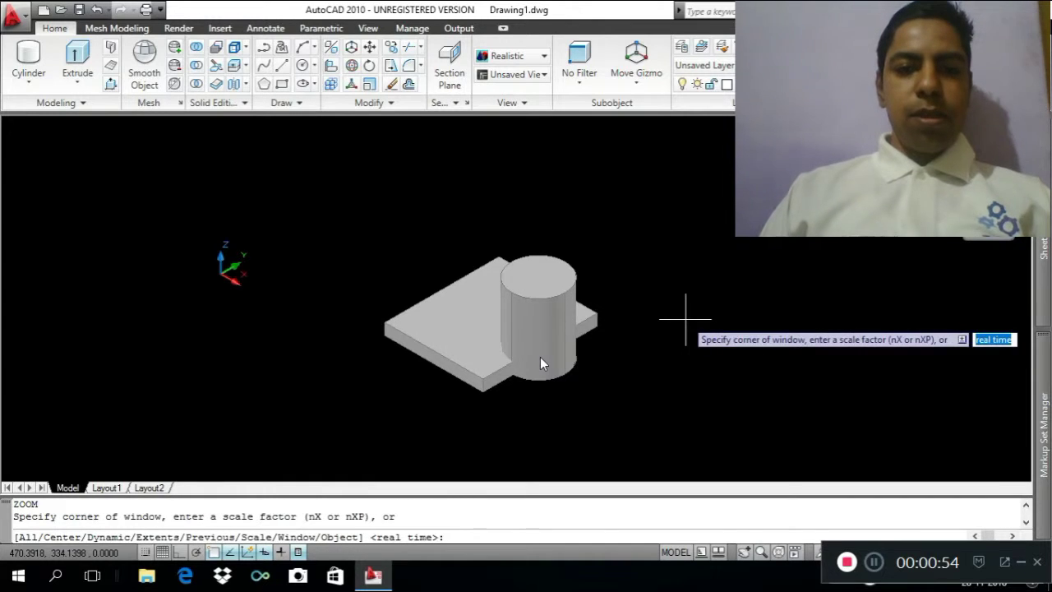
left_click(310, 236)
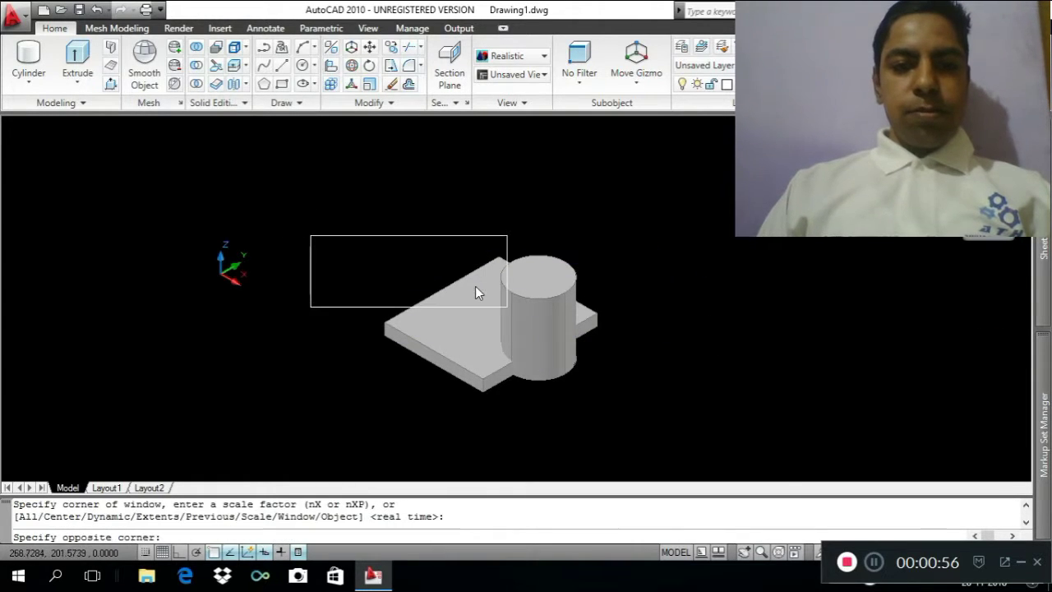
left_click(653, 392)
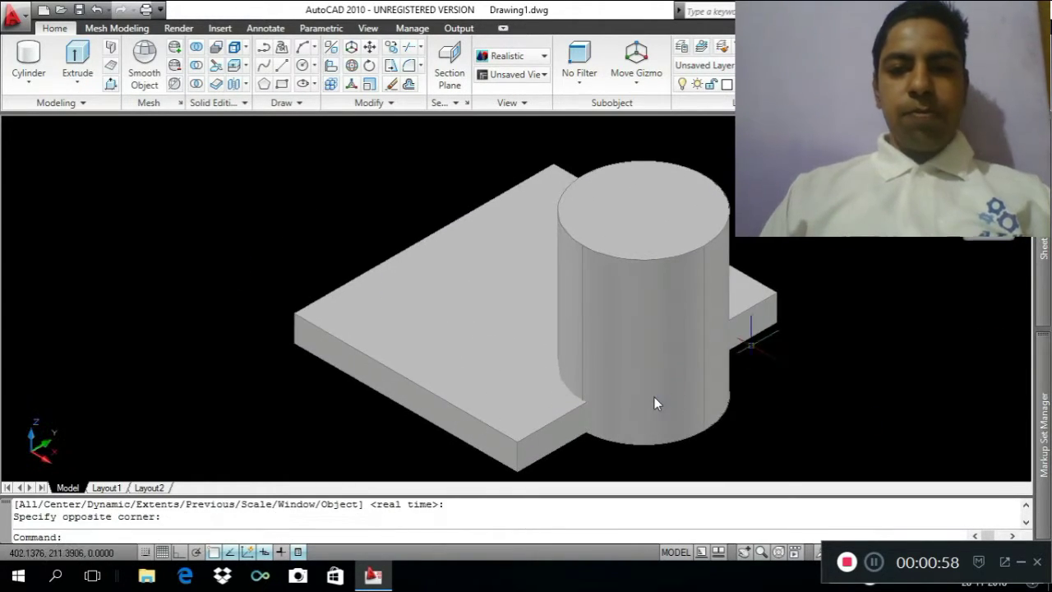
left_click(654, 397)
key("Escape")
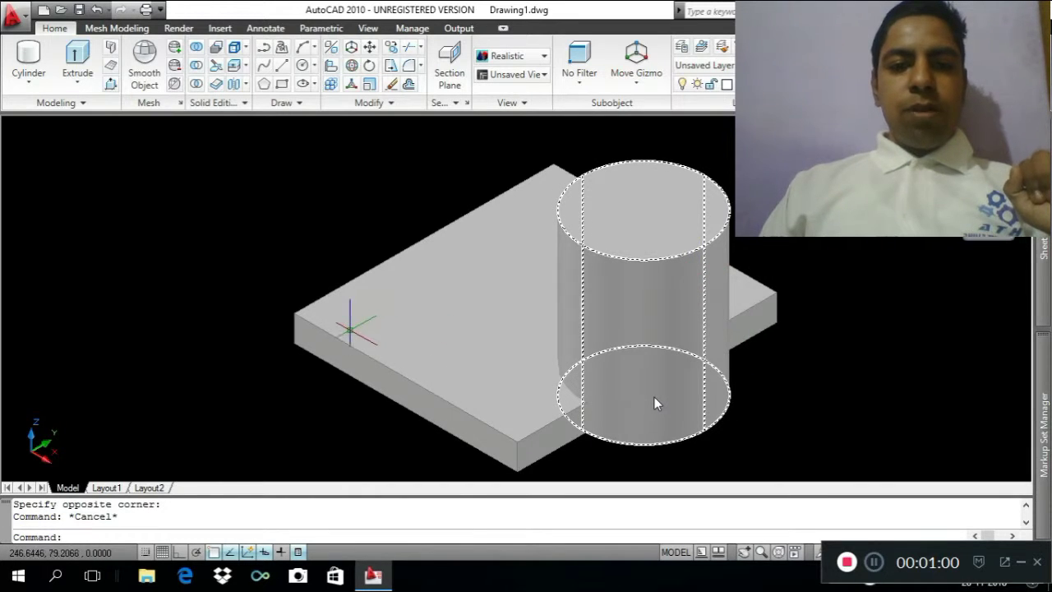
left_click(654, 397)
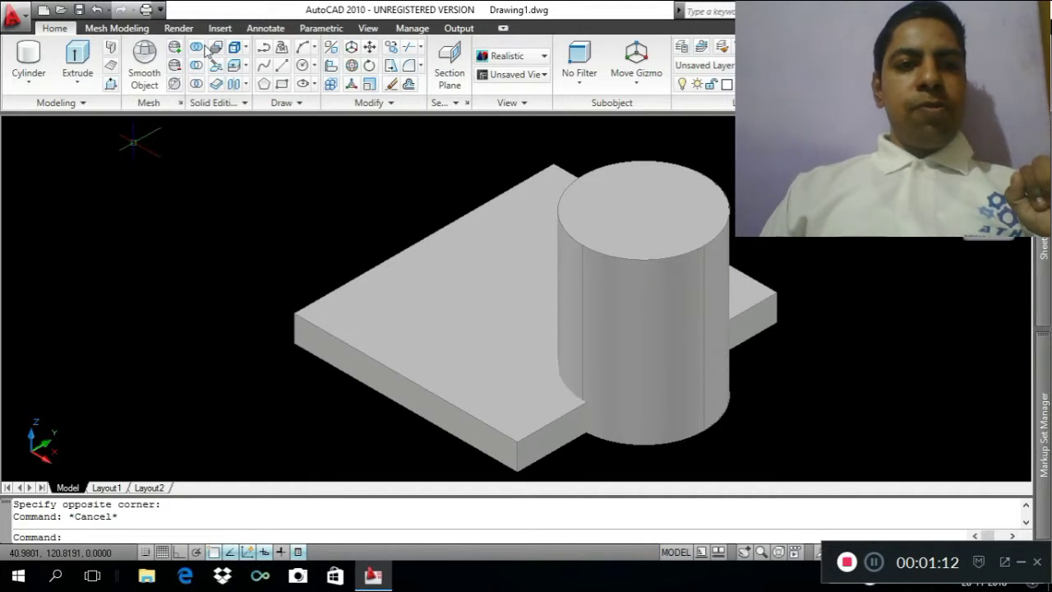
Run UNION and window-select the box and cylinder to fuse them
left_click(198, 51)
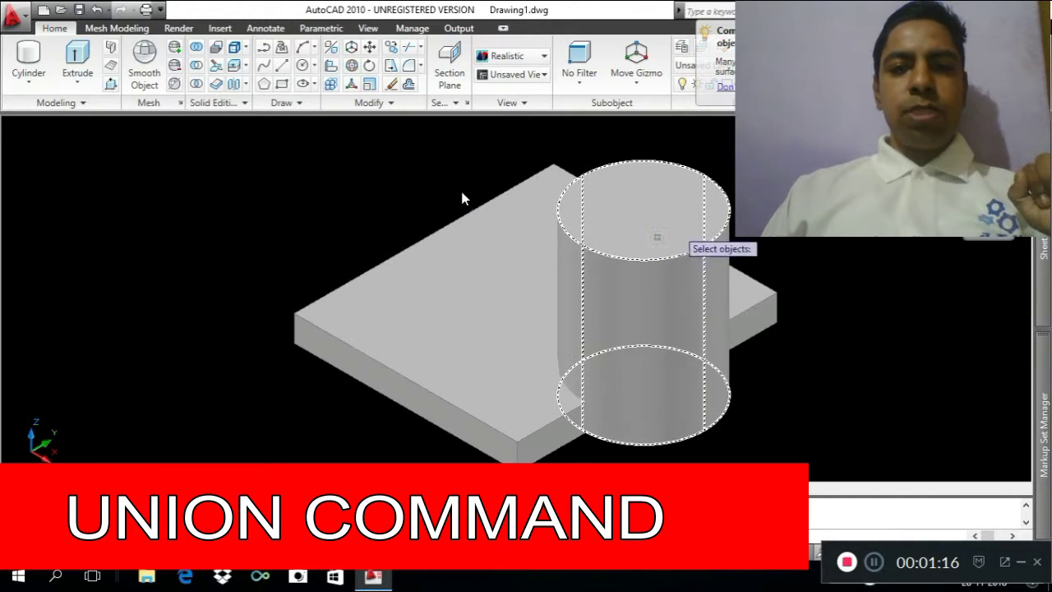
left_click(658, 238)
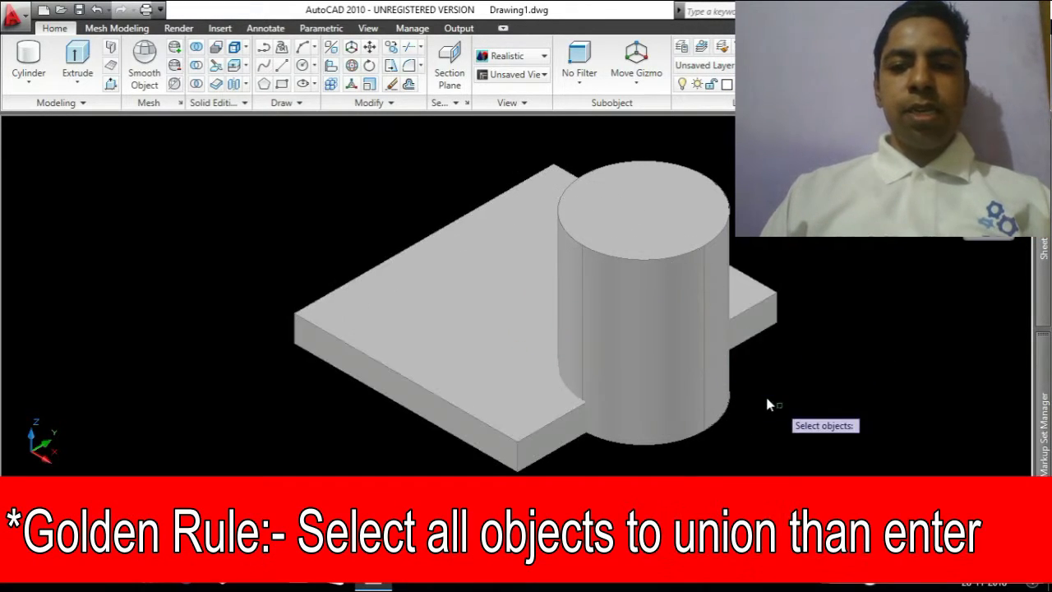
left_click(779, 404)
left_click(288, 212)
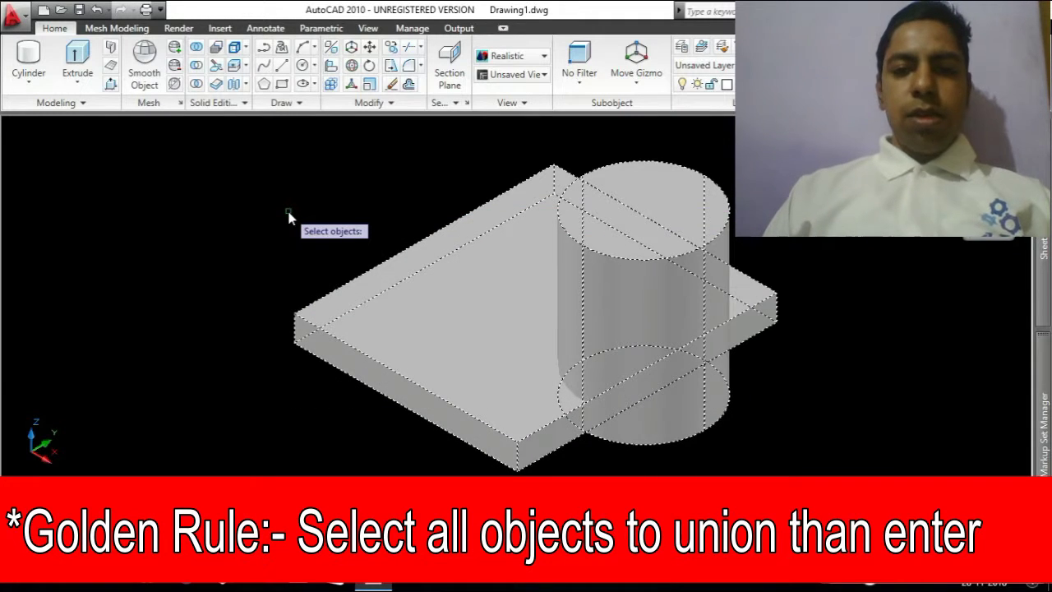
key("Return")
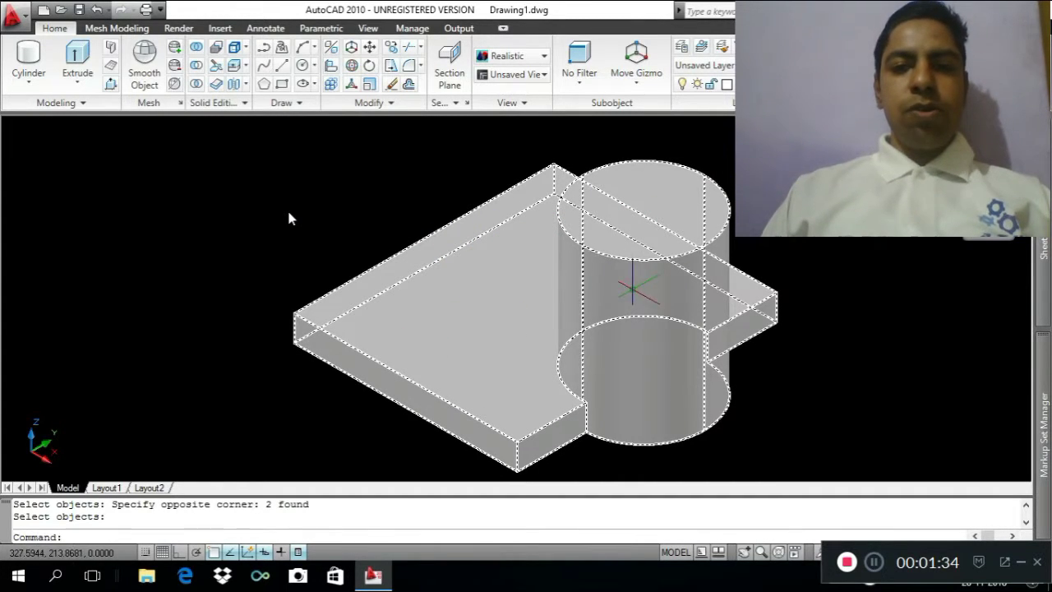
key("Return")
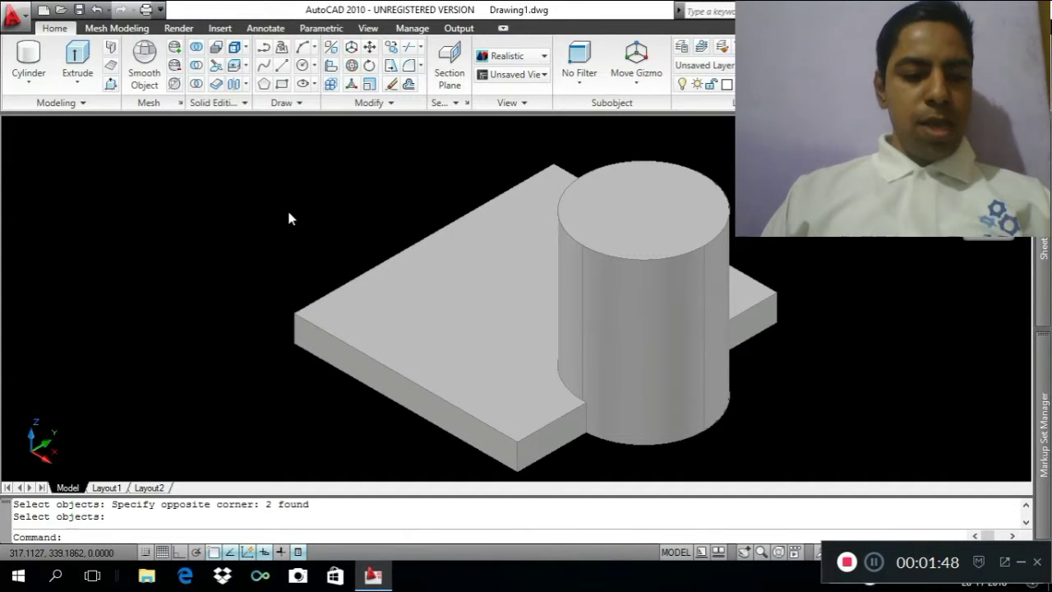
Undo the union and move the separate cylinder over the slab's right edge
key("ctrl+z")
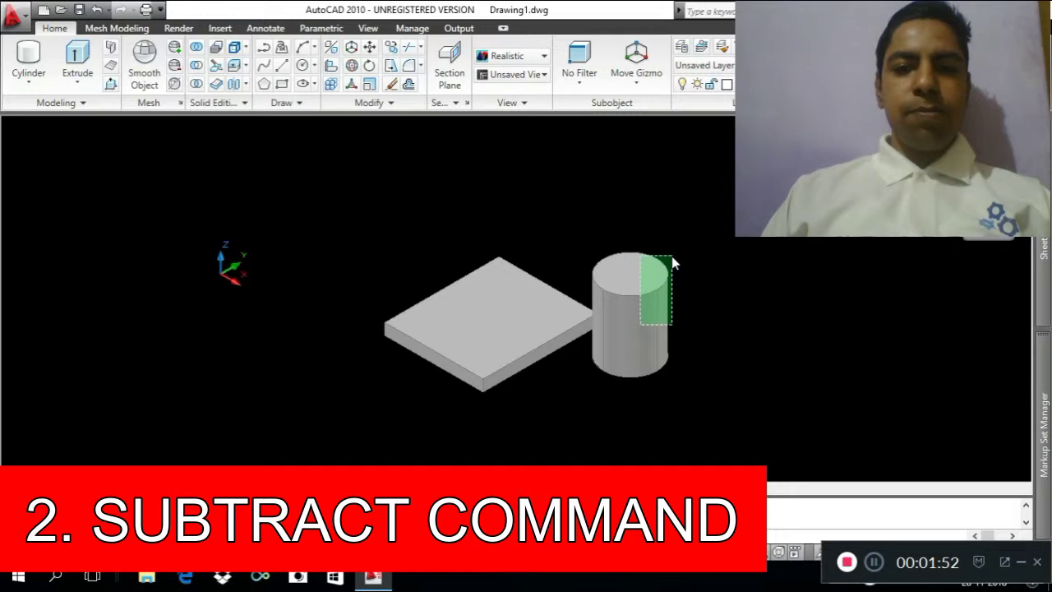
left_click(672, 263)
key("Return")
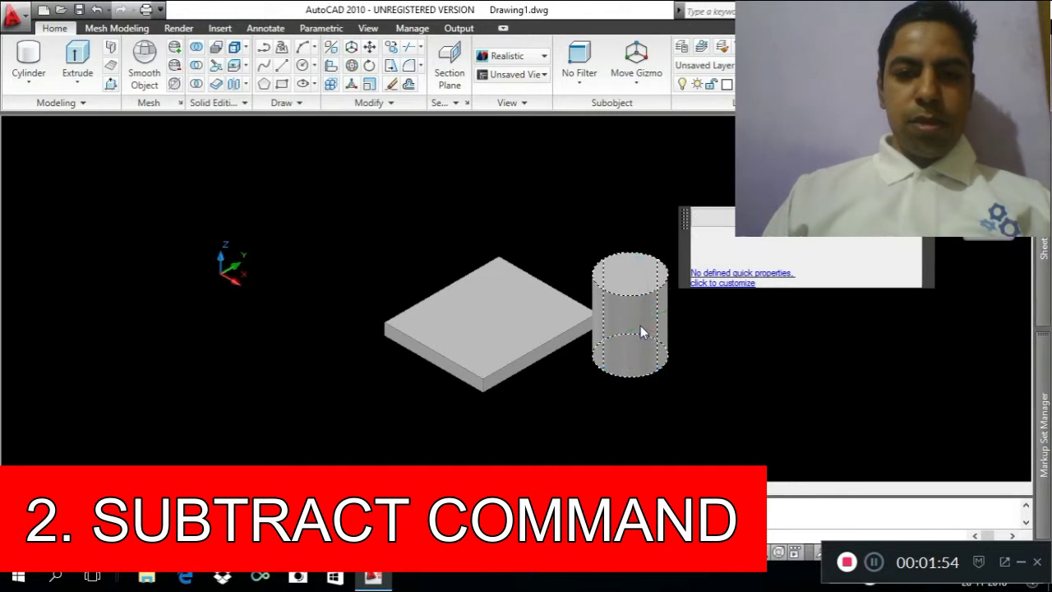
type("m")
left_click(632, 361)
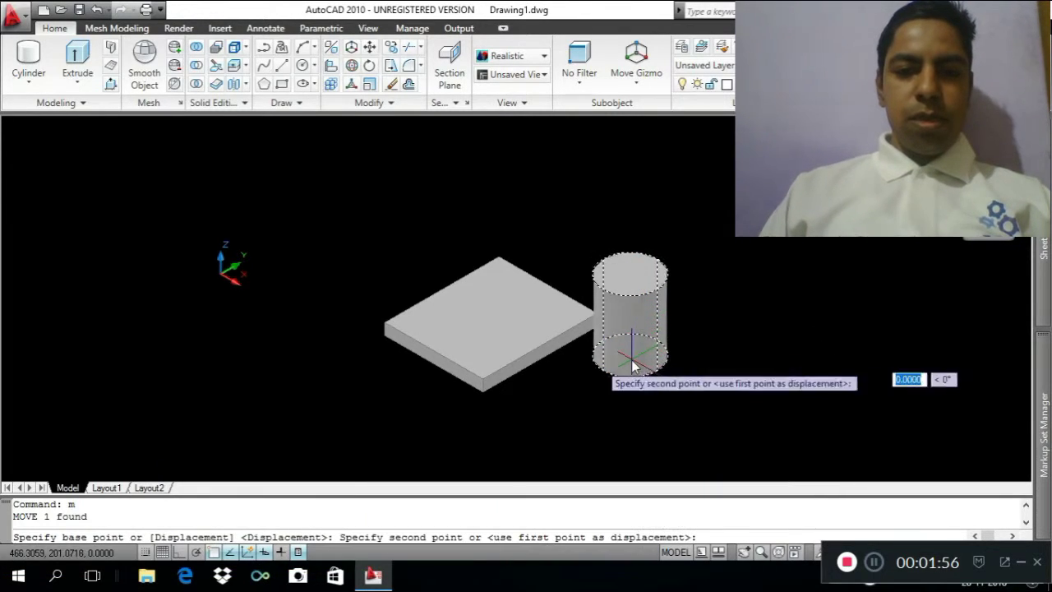
left_click(553, 370)
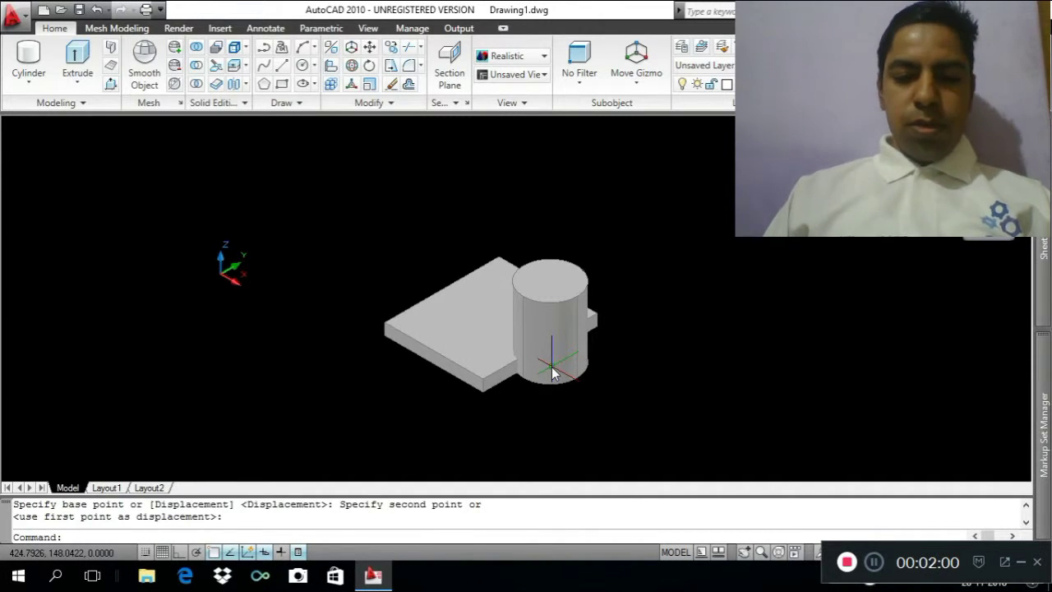
Zoom a window around the slab and cylinder
type("z")
key("Return")
left_click(359, 244)
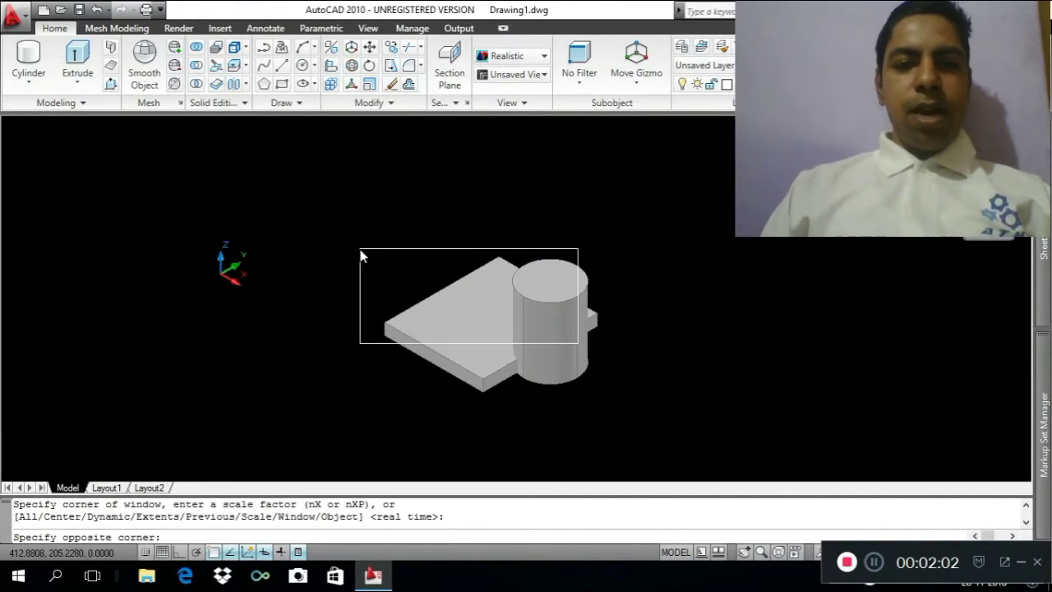
left_click(656, 396)
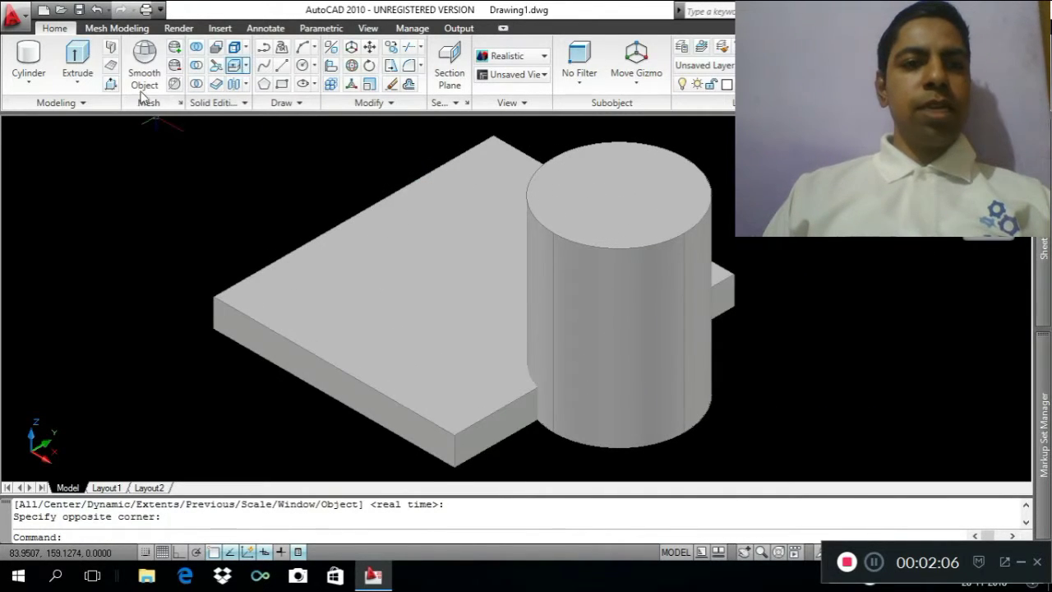
left_click(194, 69)
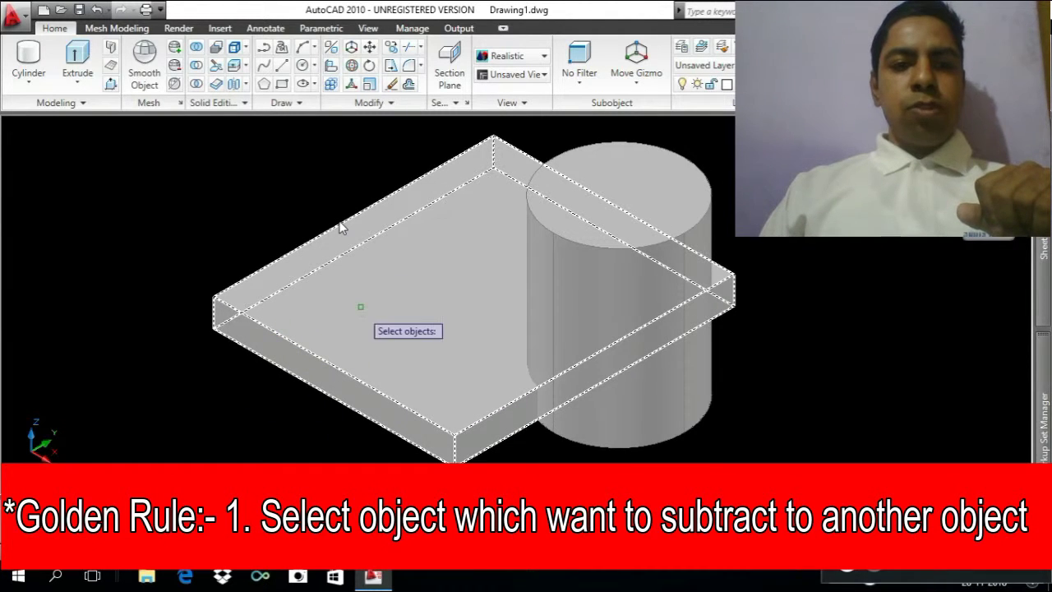
left_click(448, 291)
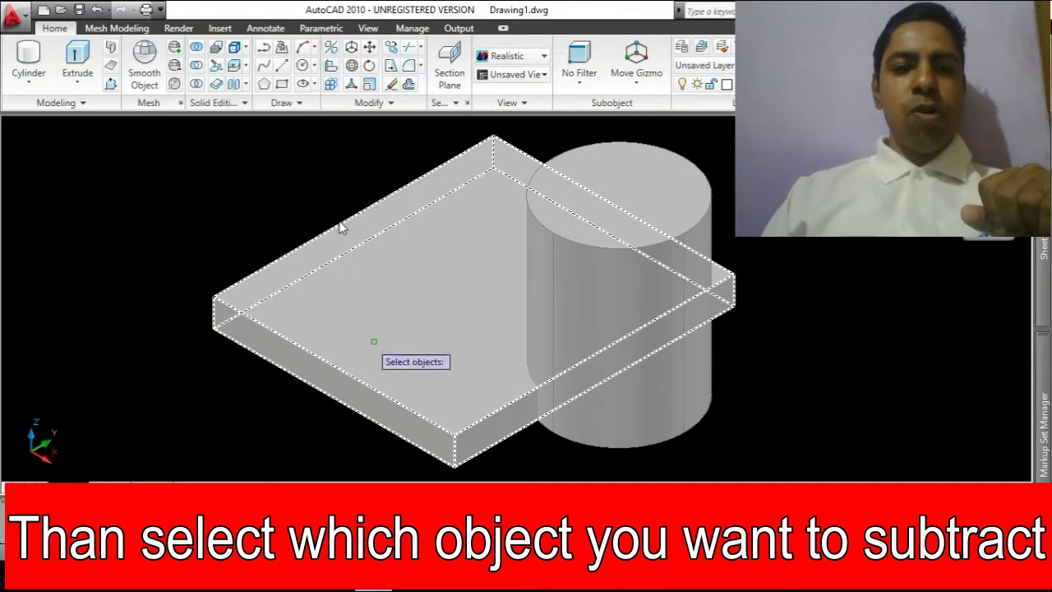
left_click(340, 324)
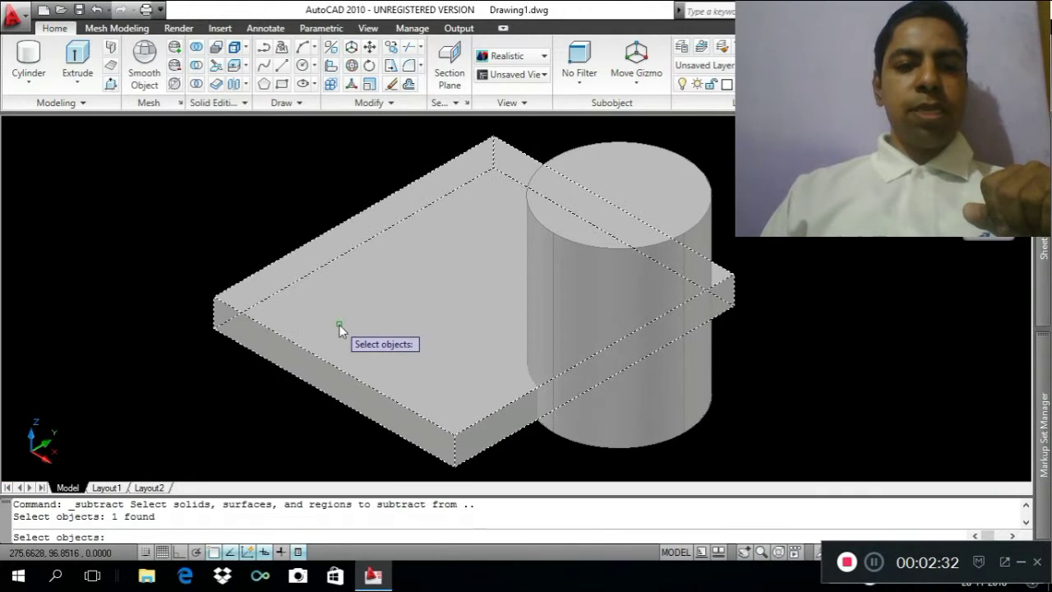
key("Return")
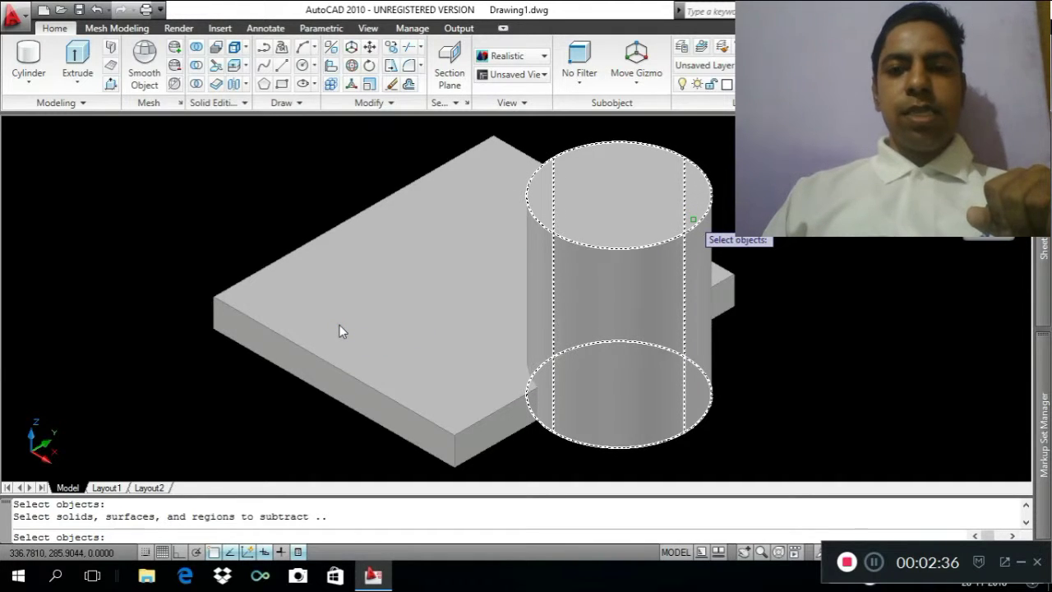
left_click(658, 285)
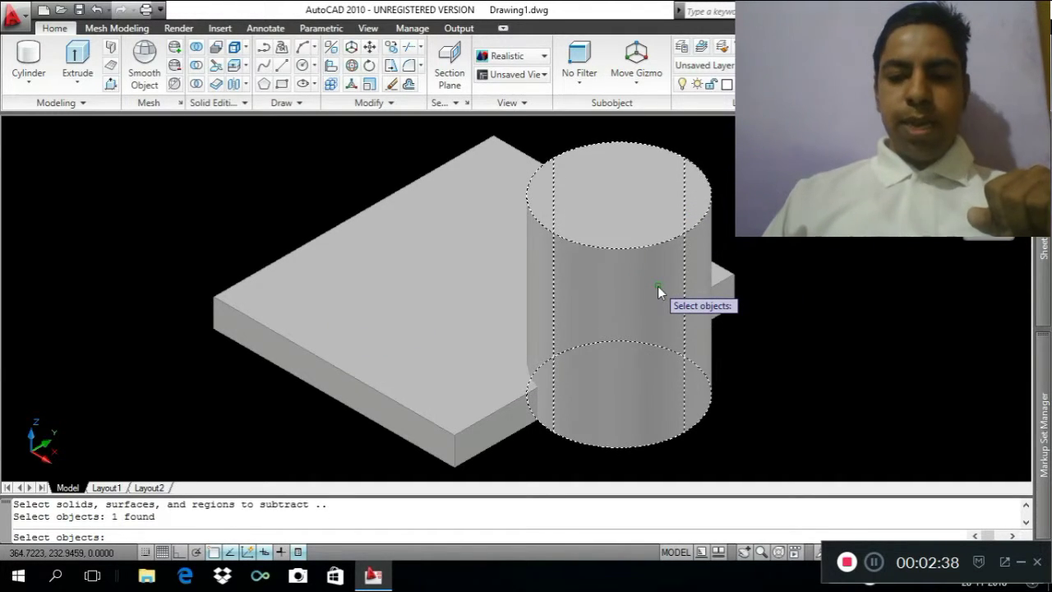
key("Return")
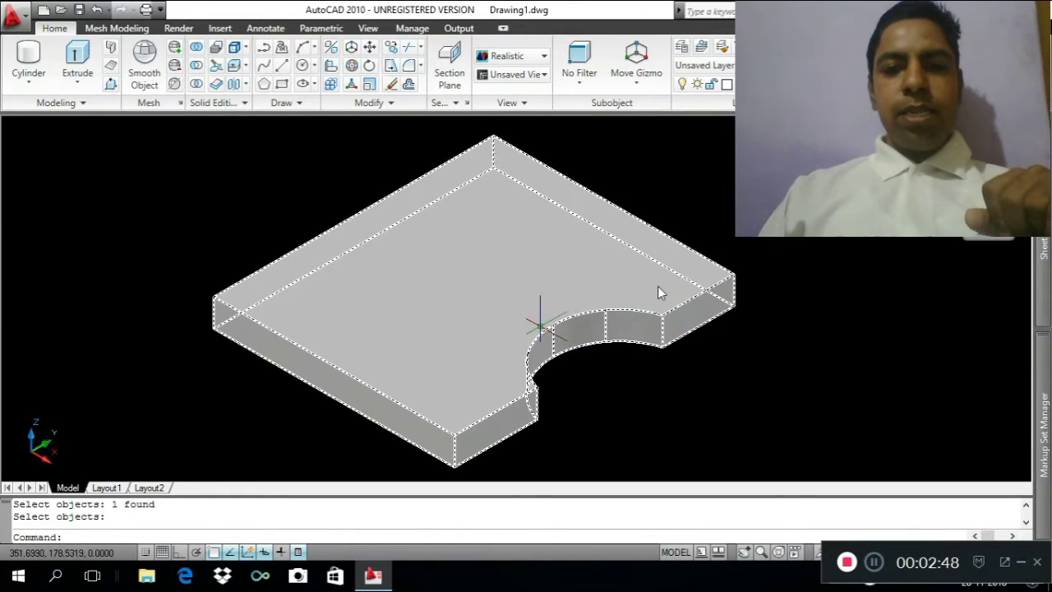
key("Escape")
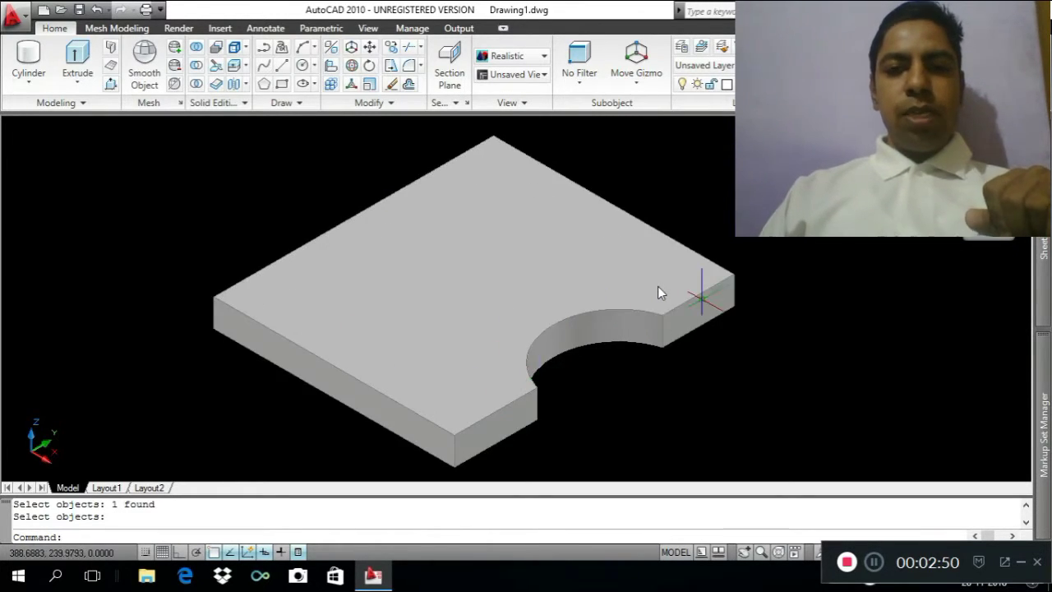
left_click(658, 287)
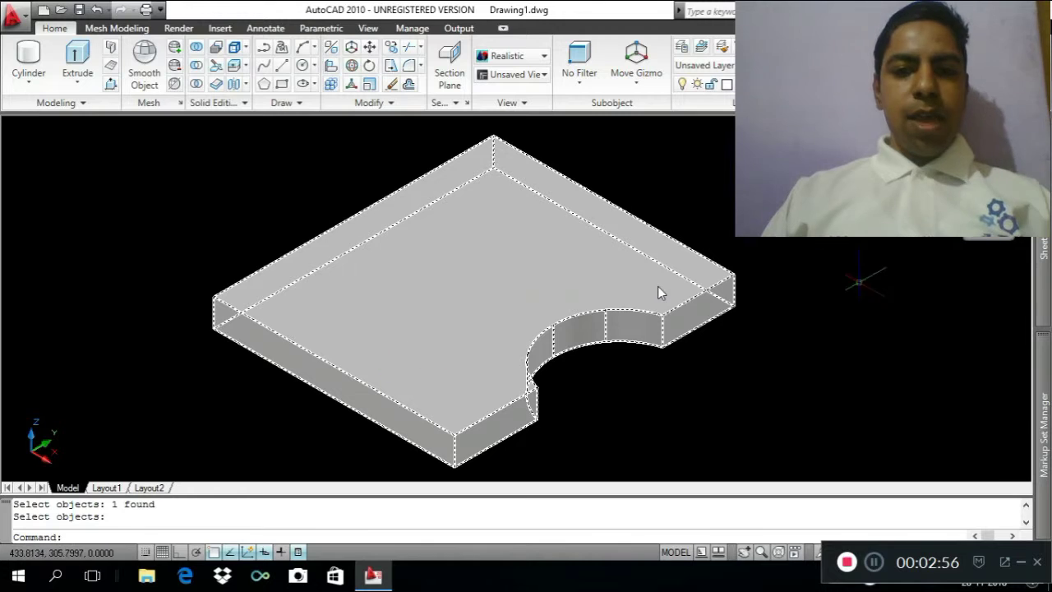
key("ctrl+z")
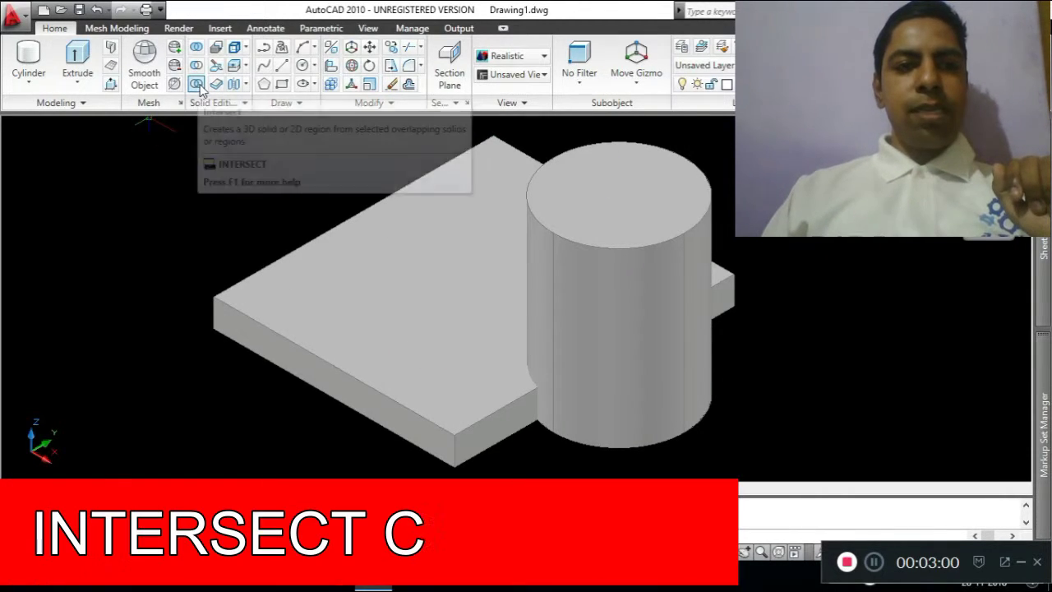
left_click(521, 59)
left_click(501, 97)
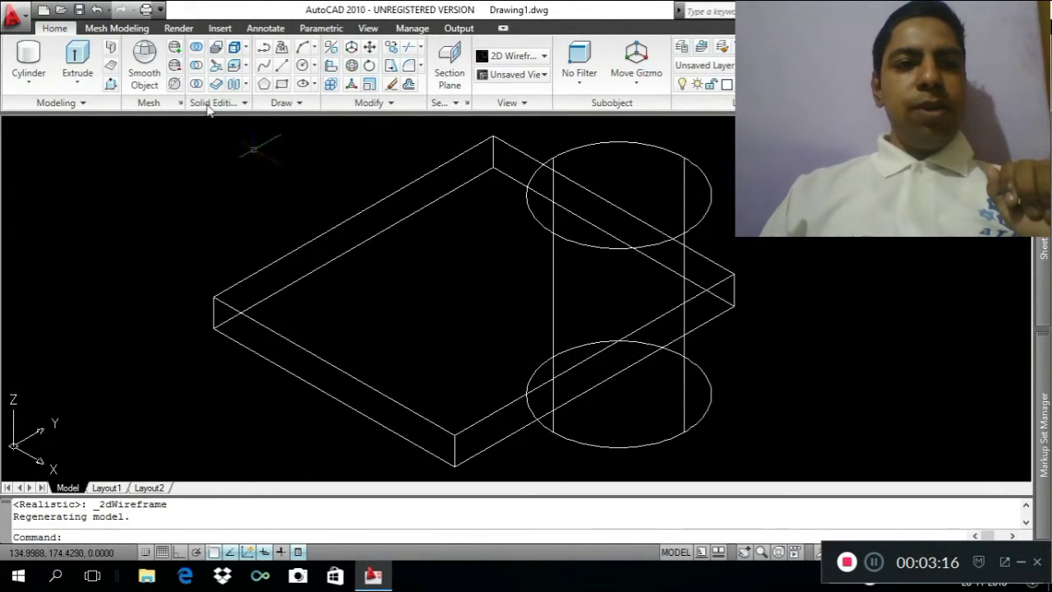
key("Escape")
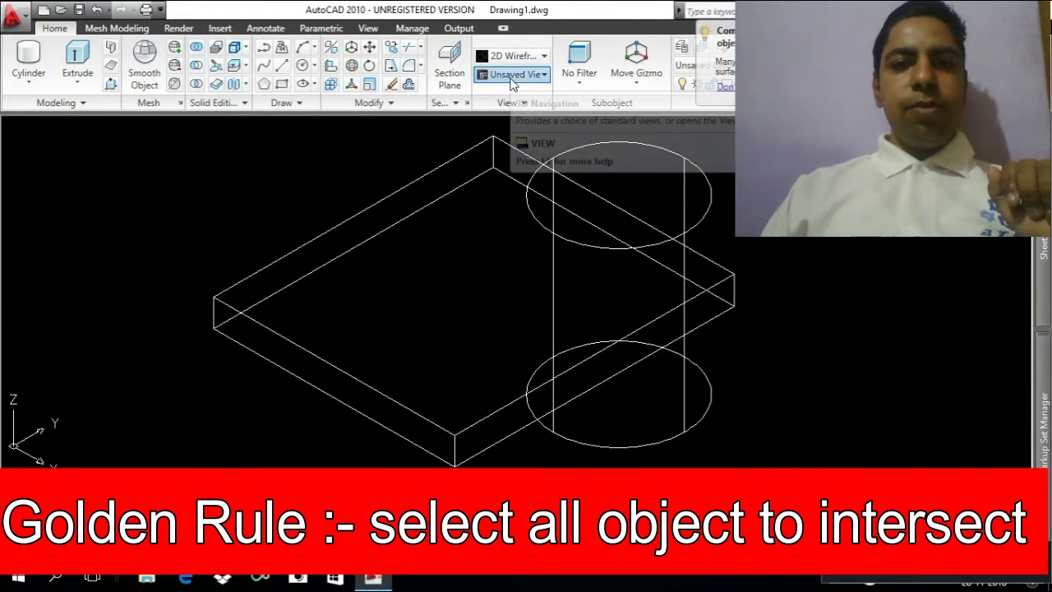
left_click(513, 75)
left_click(506, 56)
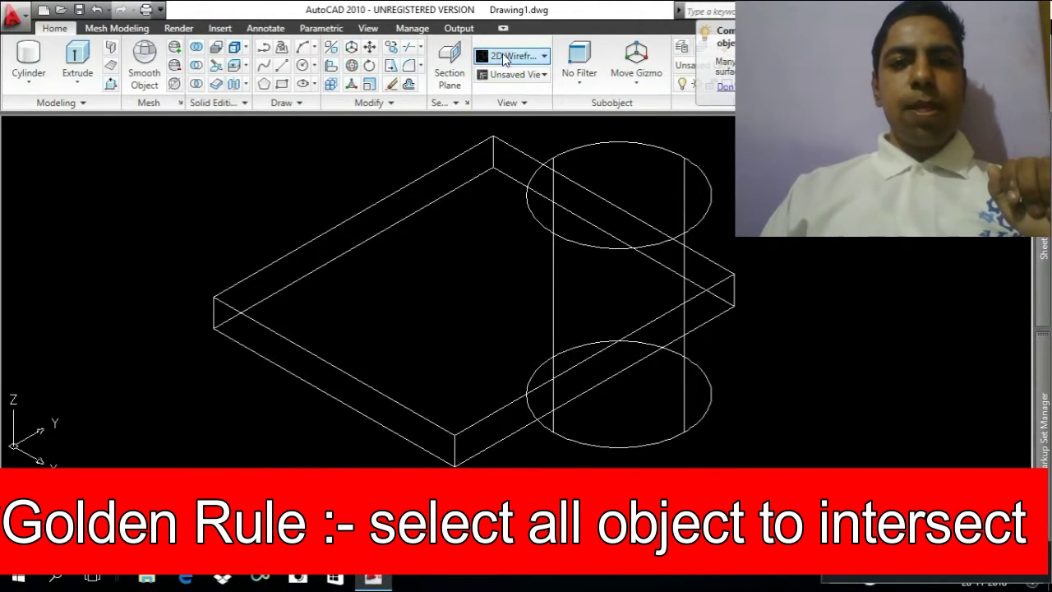
left_click(507, 56)
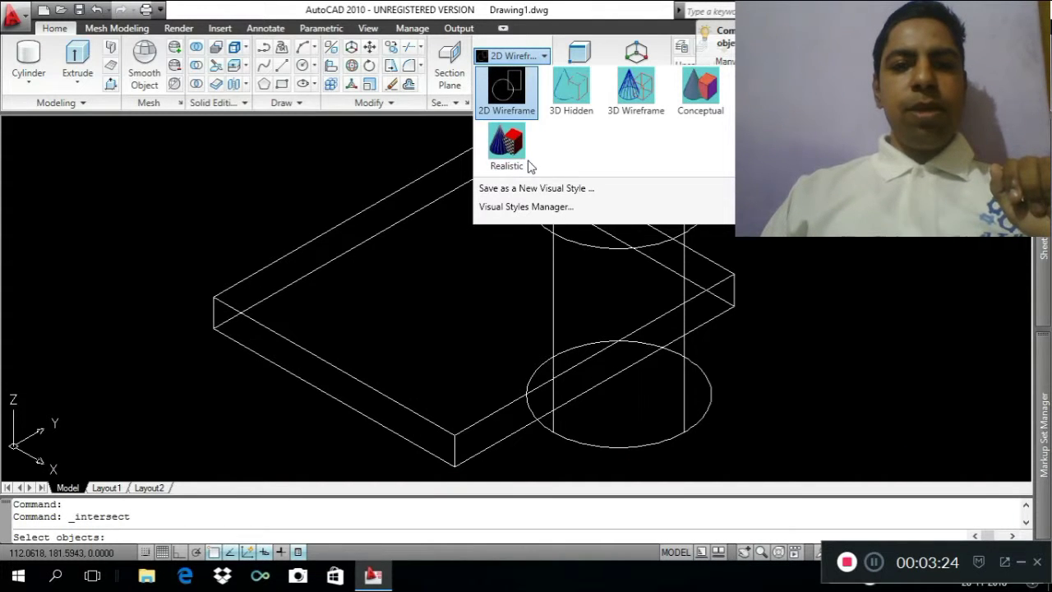
left_click(511, 143)
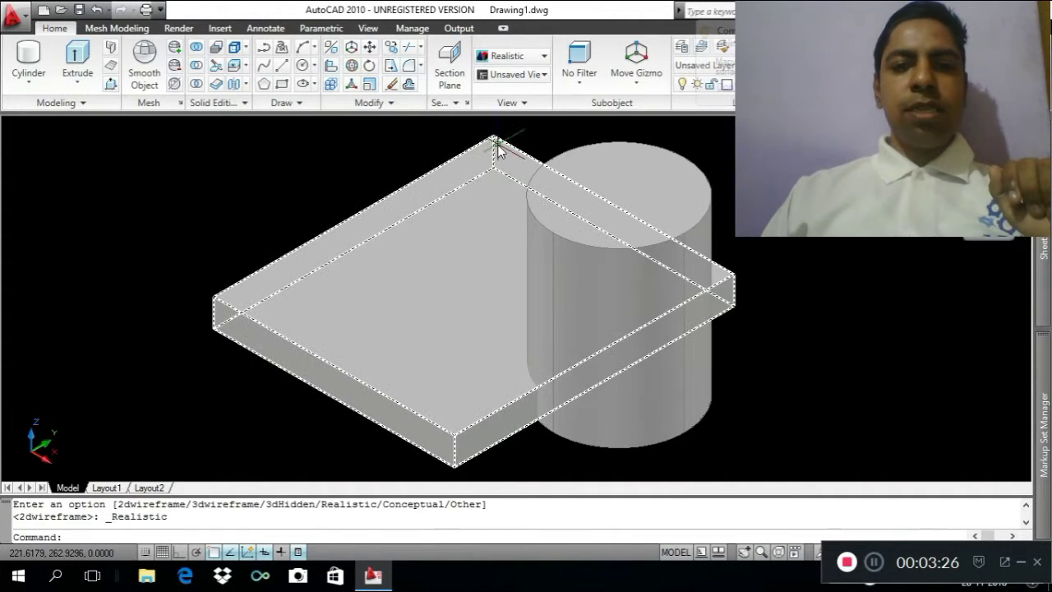
Intersect the slab and cylinder, leaving only their half-disc overlap
left_click(197, 86)
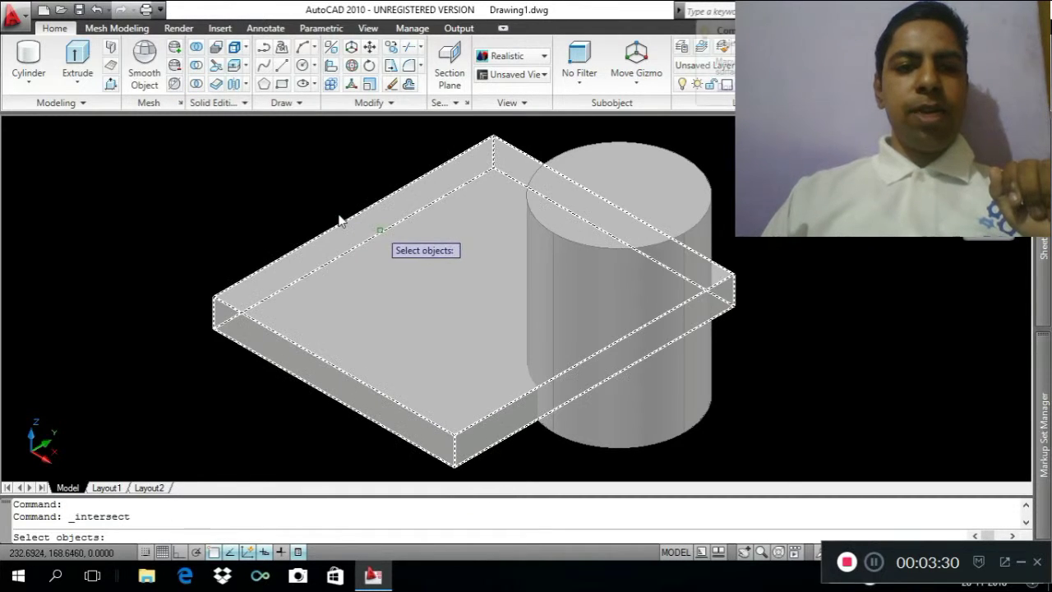
left_click(313, 288)
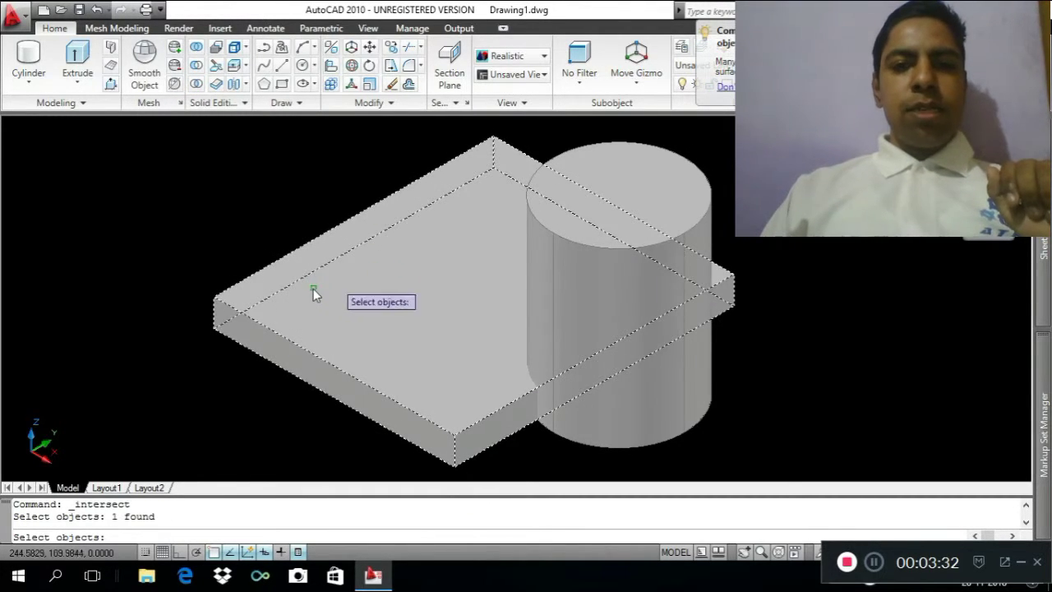
left_click(699, 231)
key("Return")
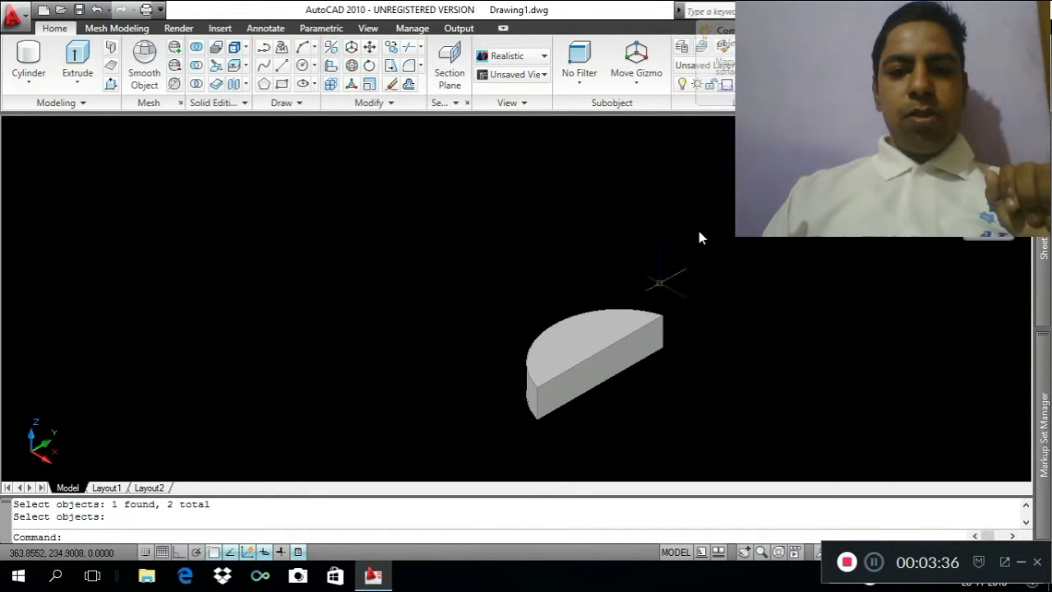
Zoom in around the half-disc solid, then undo the zoom to restore the earlier view
type("z")
key("Return")
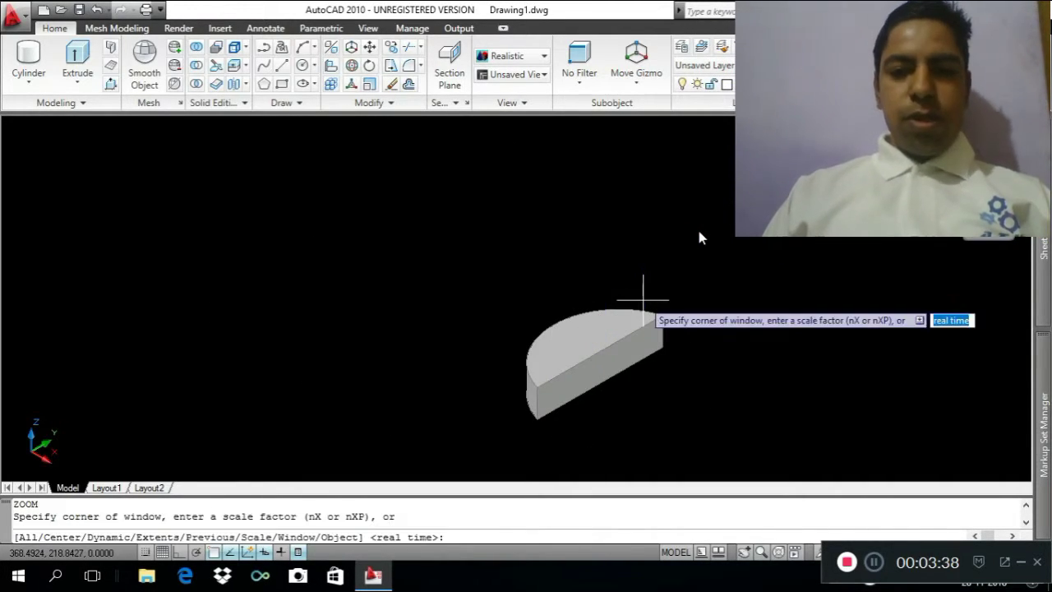
left_click(669, 370)
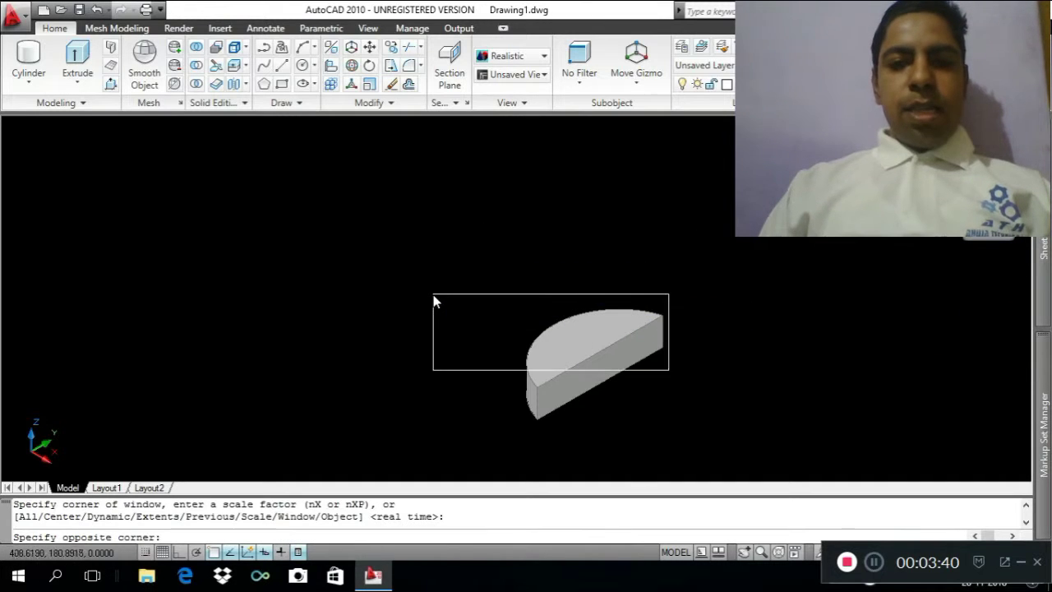
left_click(434, 302)
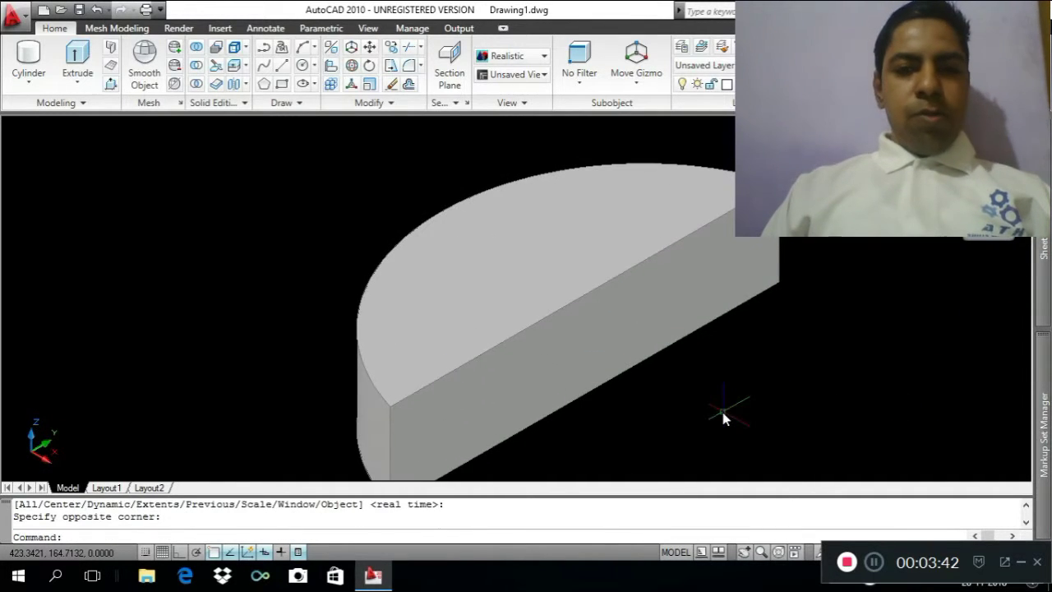
type("1")
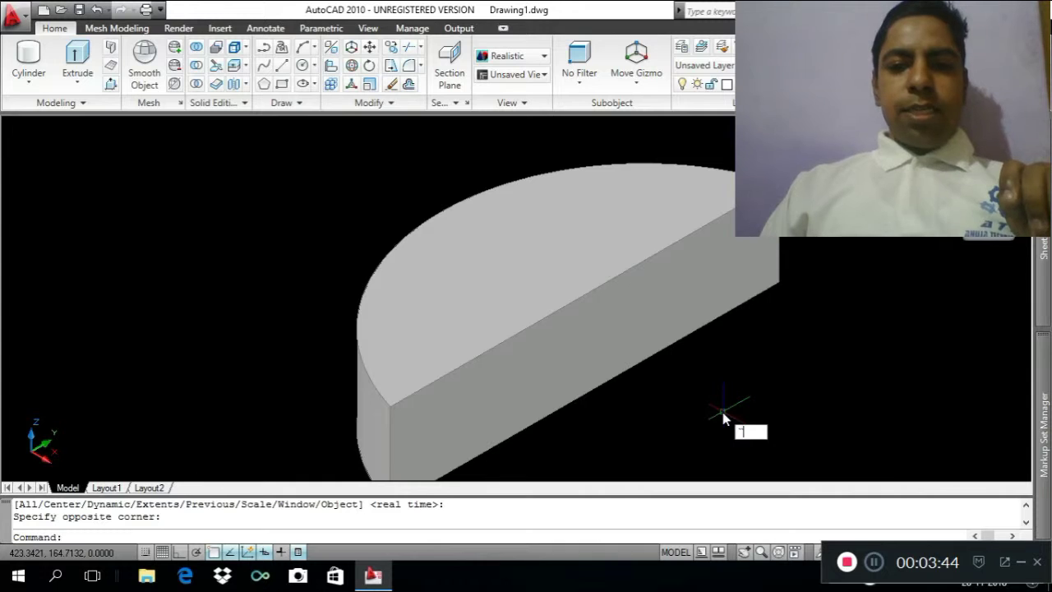
key("Escape")
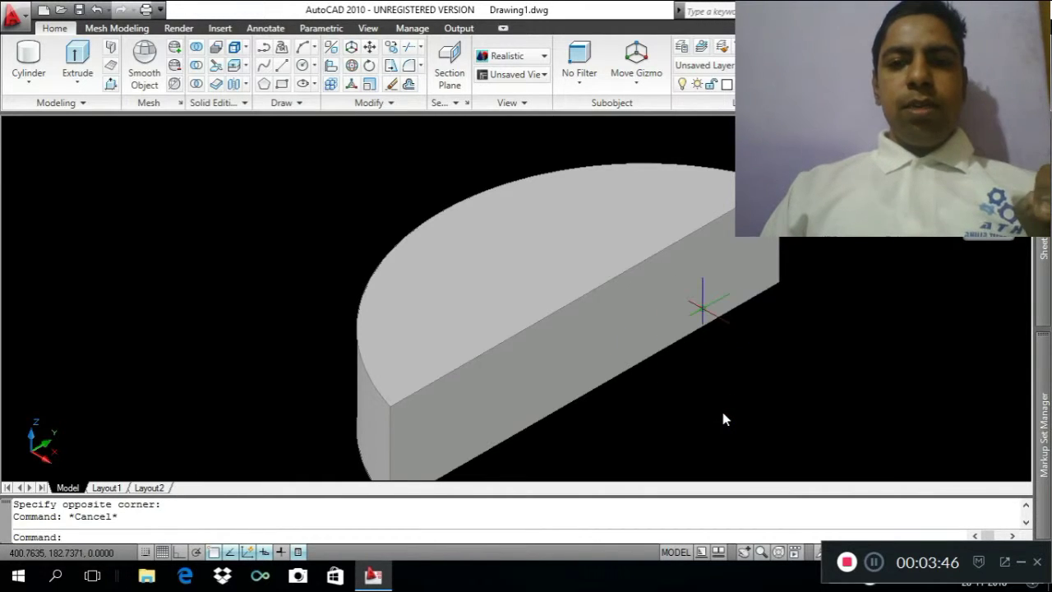
key("ctrl+a")
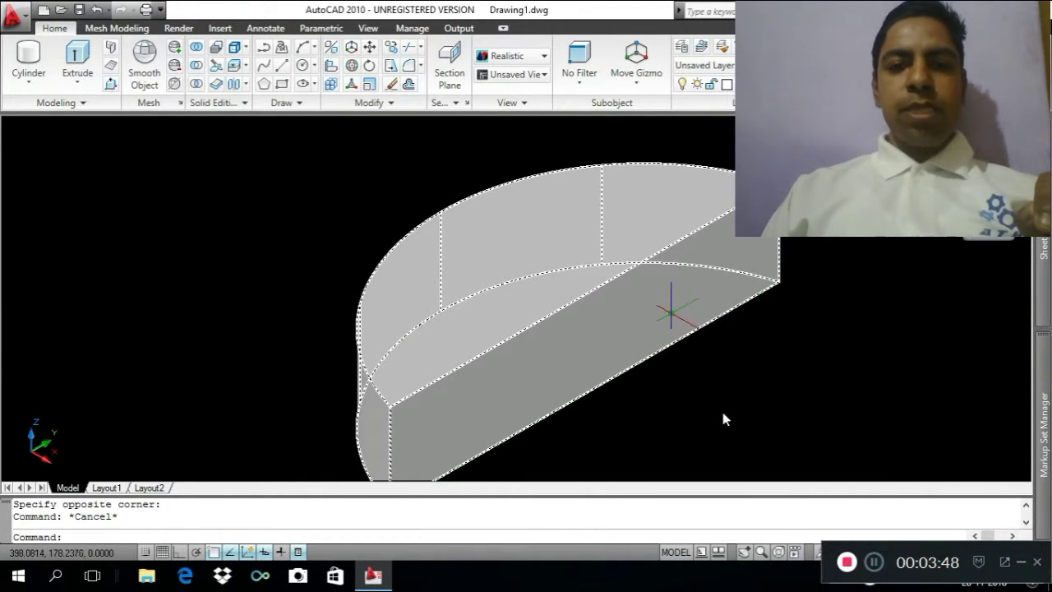
key("ctrl+z")
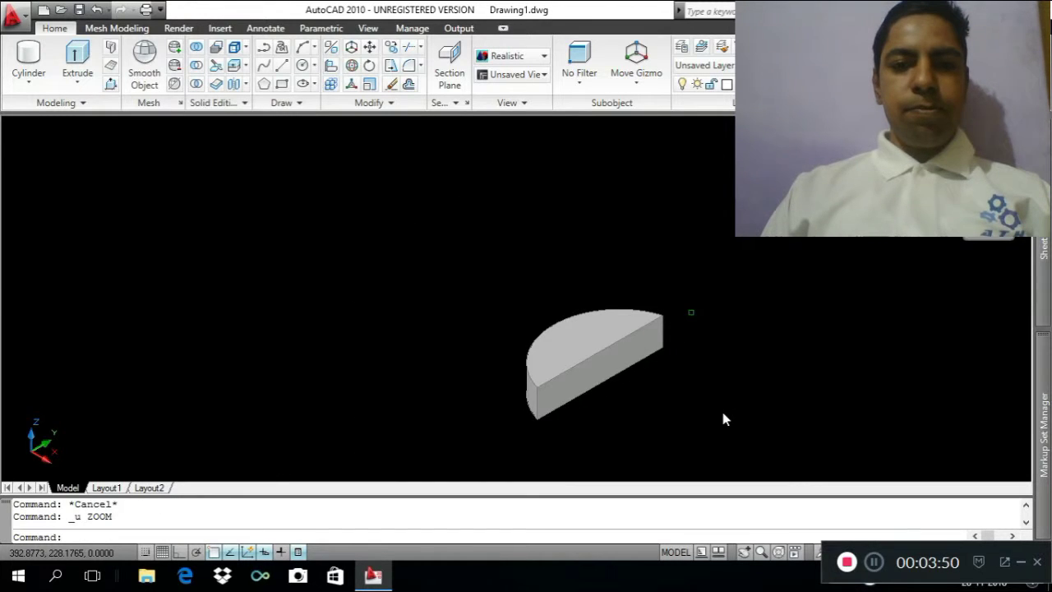
Undo the intersection, re-pick slab and cylinder for Intersect, and switch to 2D Wireframe
key("ctrl+z")
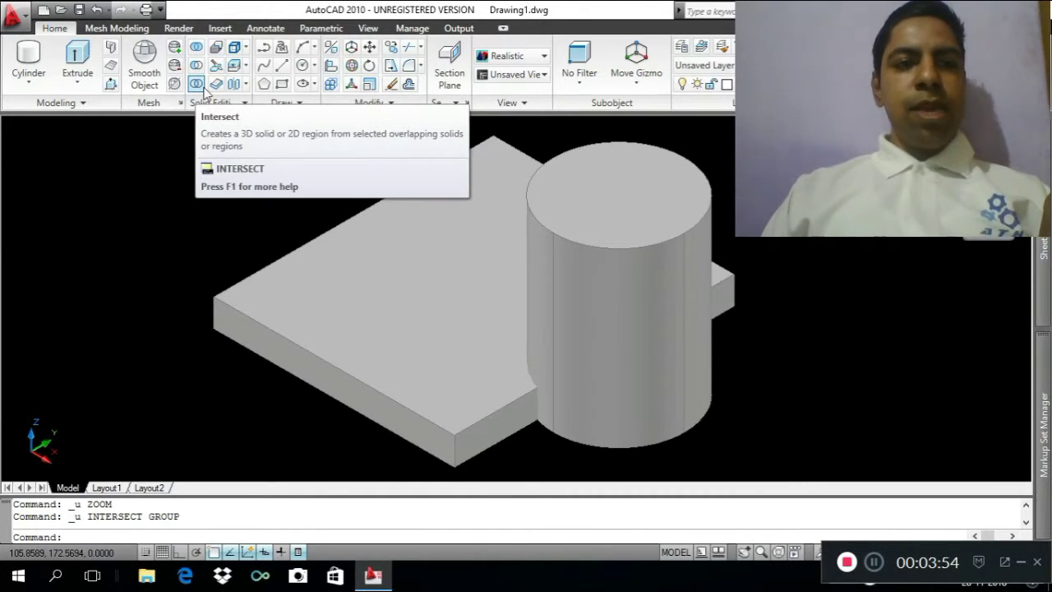
left_click(196, 85)
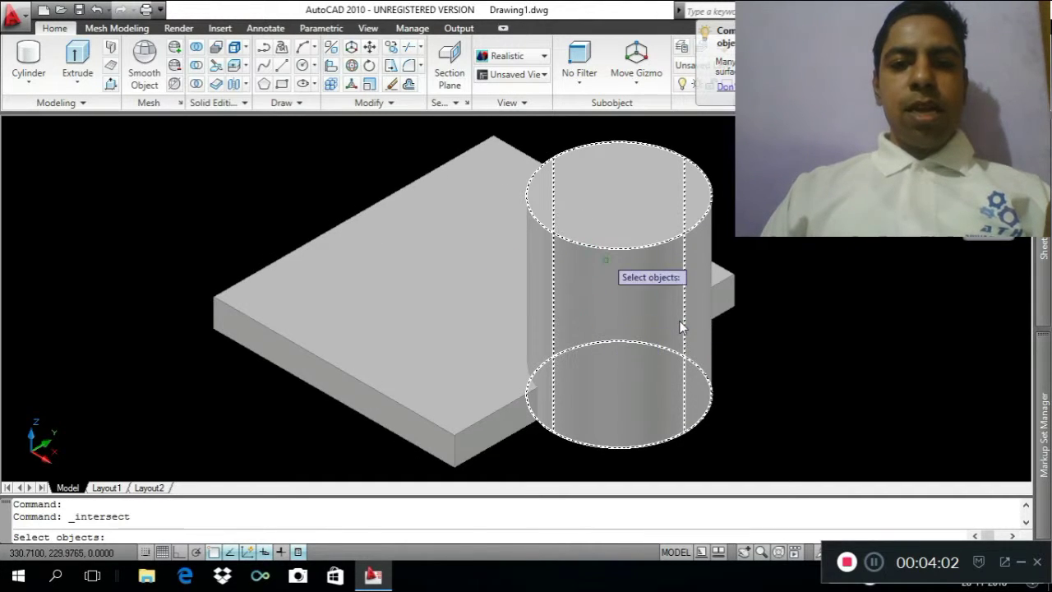
left_click(325, 357)
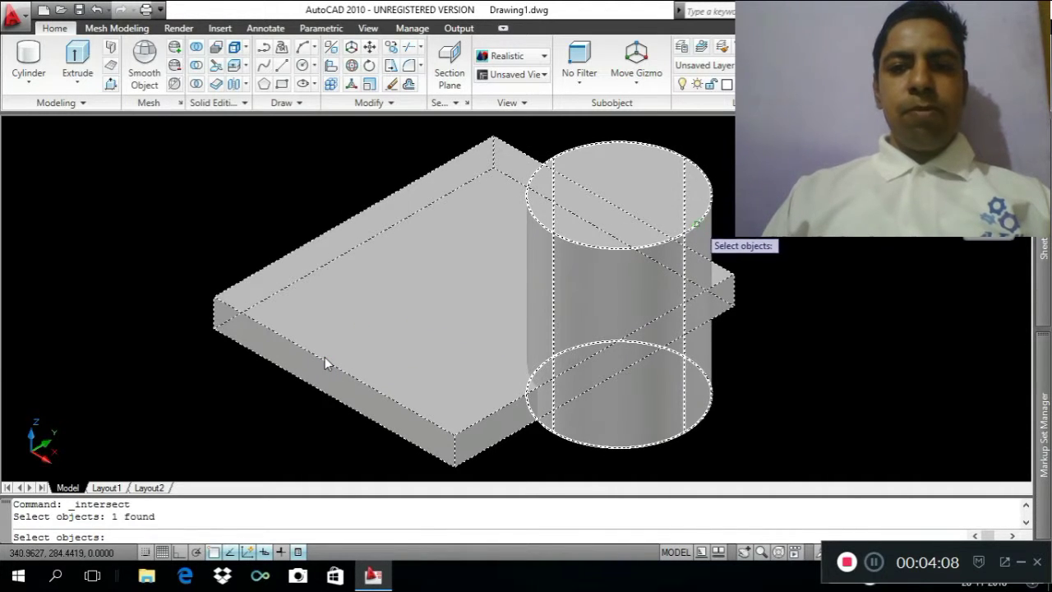
left_click(651, 257)
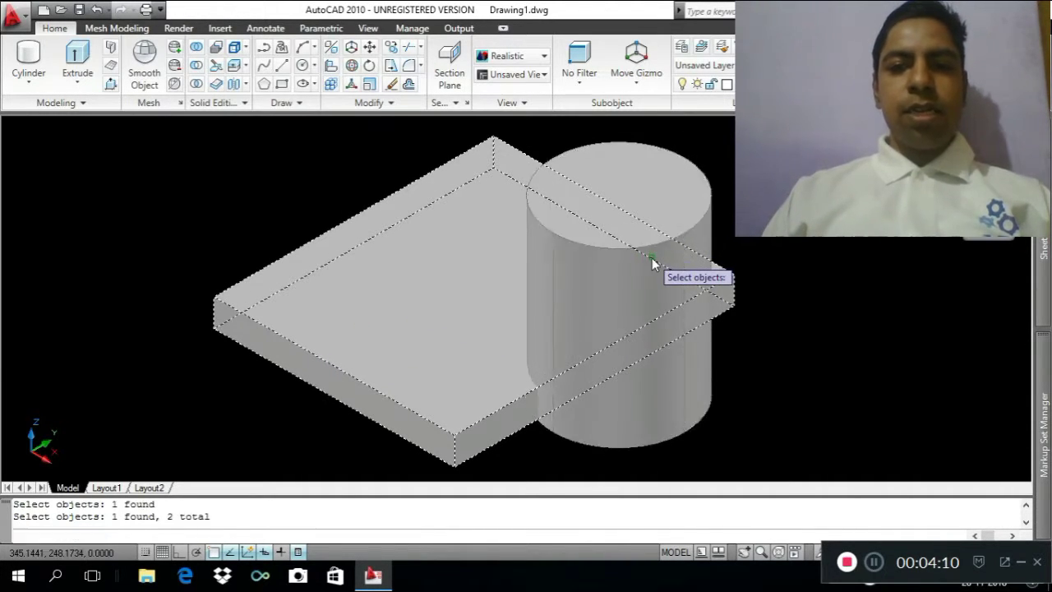
left_click(499, 55)
left_click(506, 86)
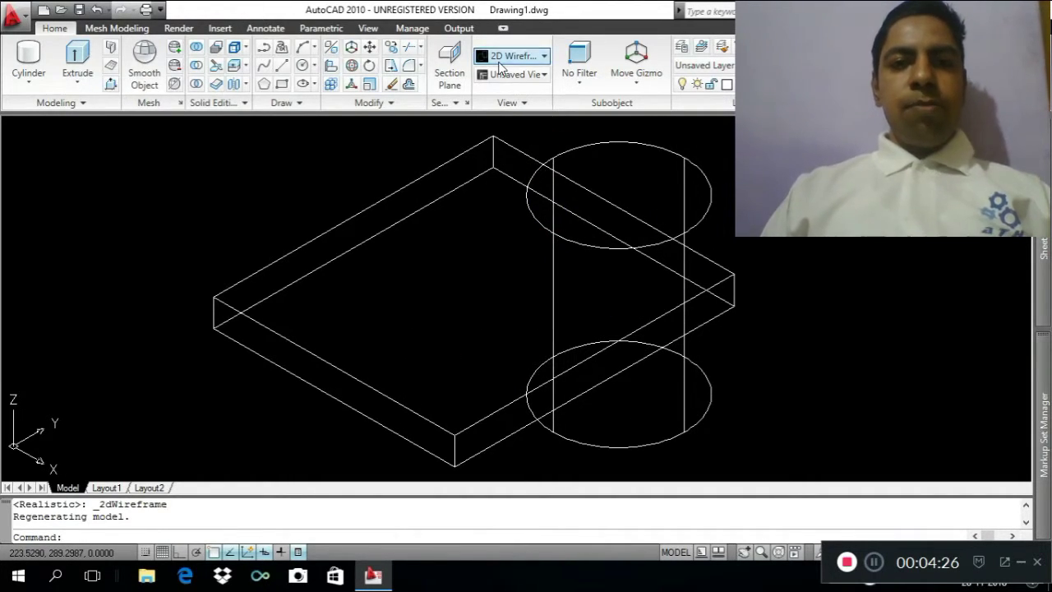
Set the visual style back to Realistic
left_click(509, 56)
left_click(520, 147)
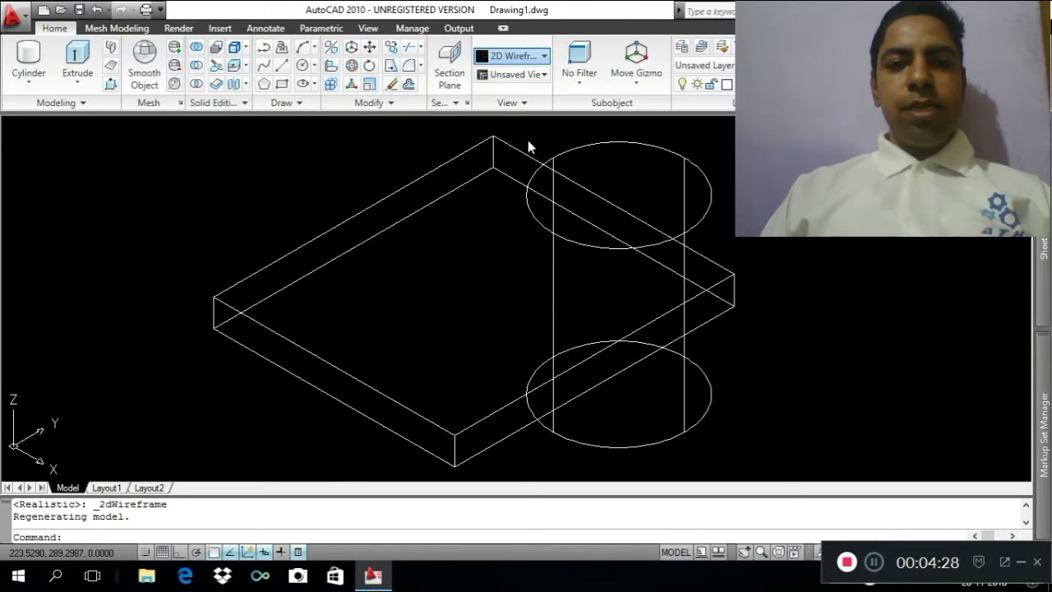
left_click(561, 173)
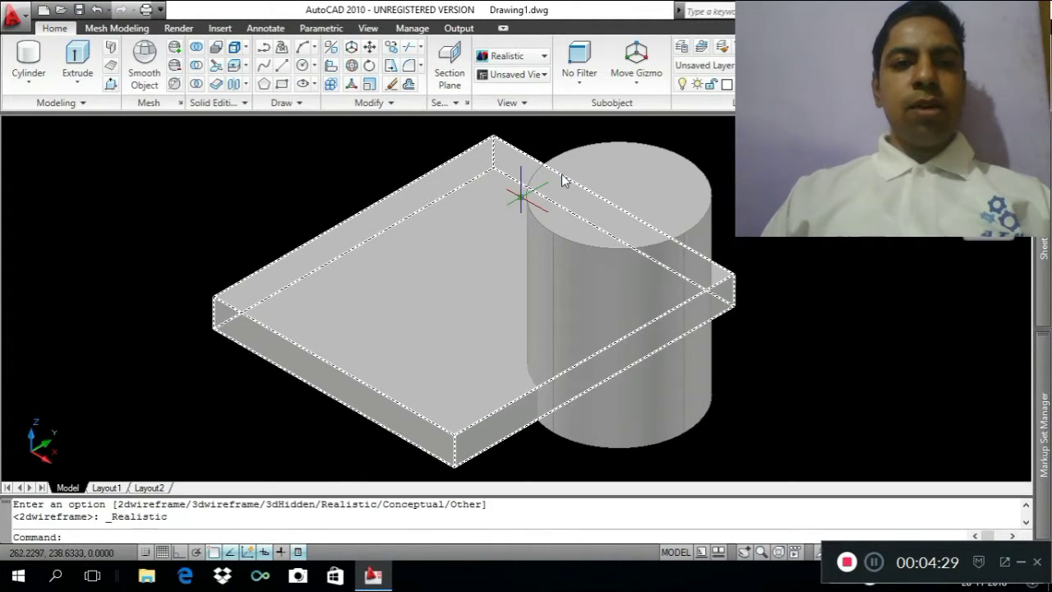
Start Intersect and pick the slab and then the cylinder
left_click(197, 85)
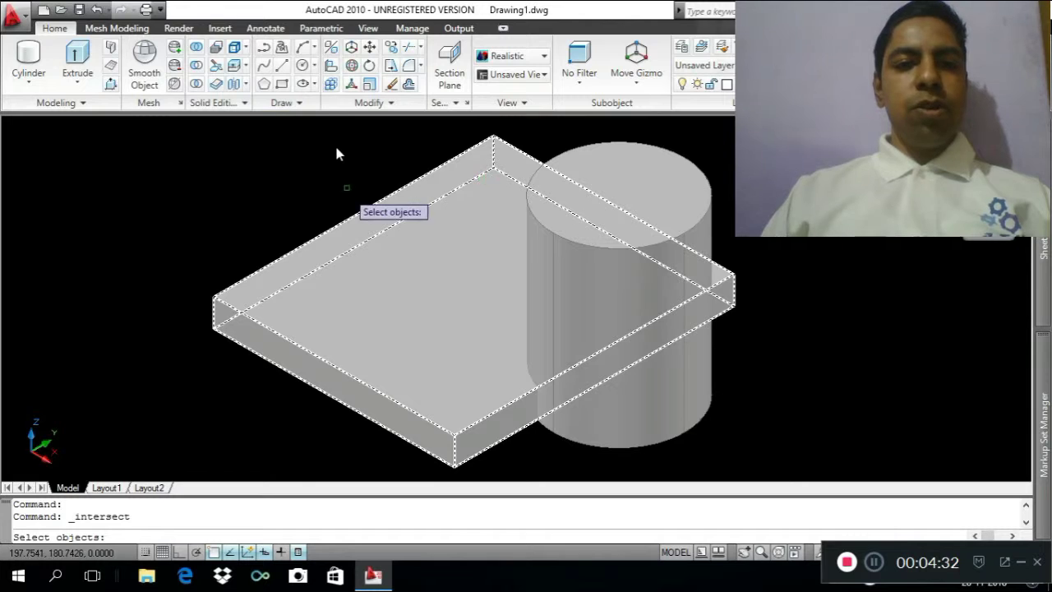
left_click(406, 243)
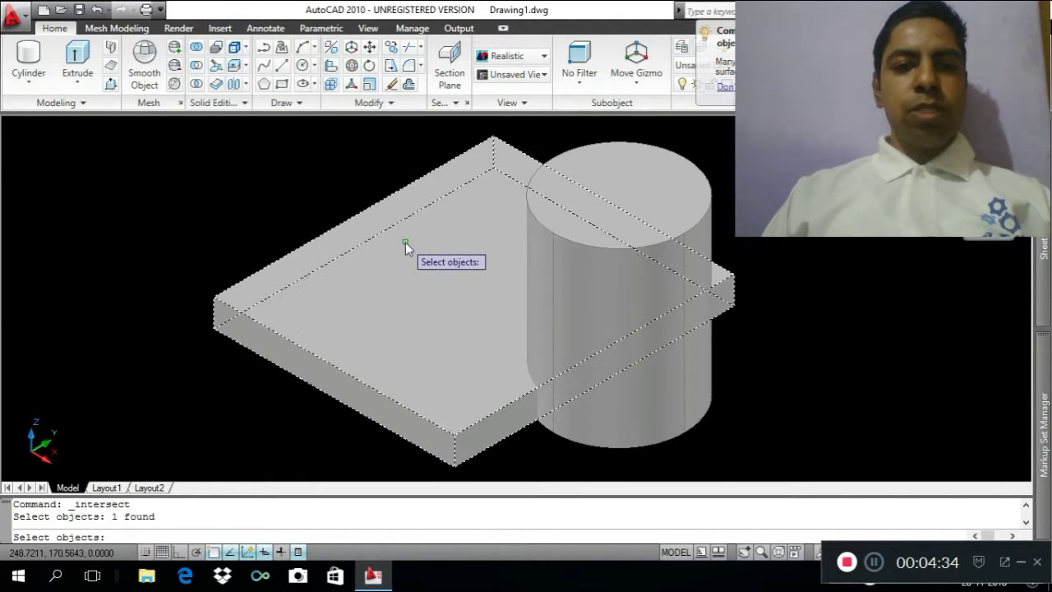
left_click(664, 212)
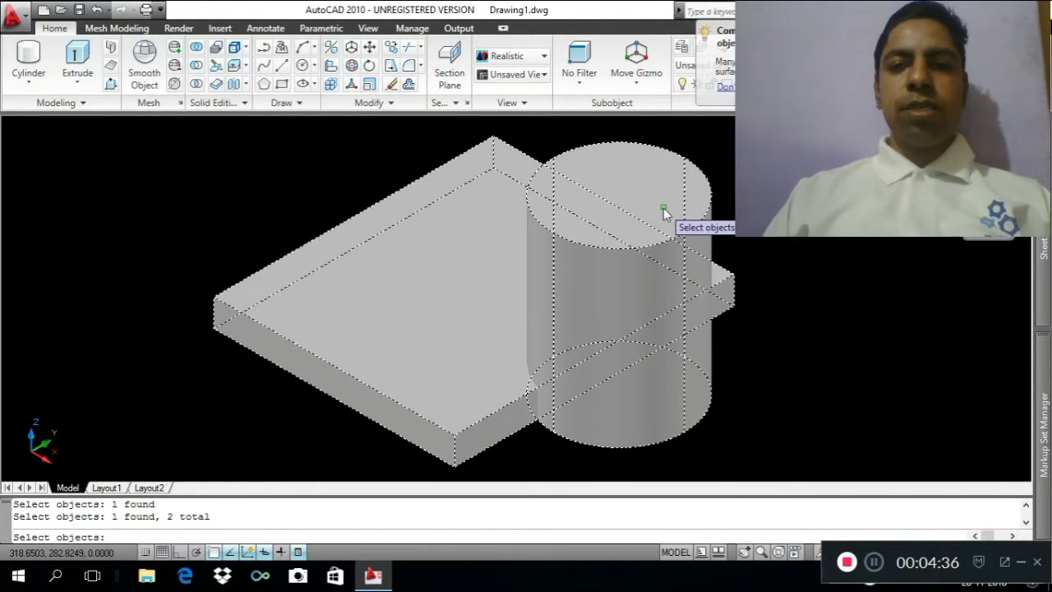
Finish the INTERSECT selection so only the half-disc overlap remains
key("Return")
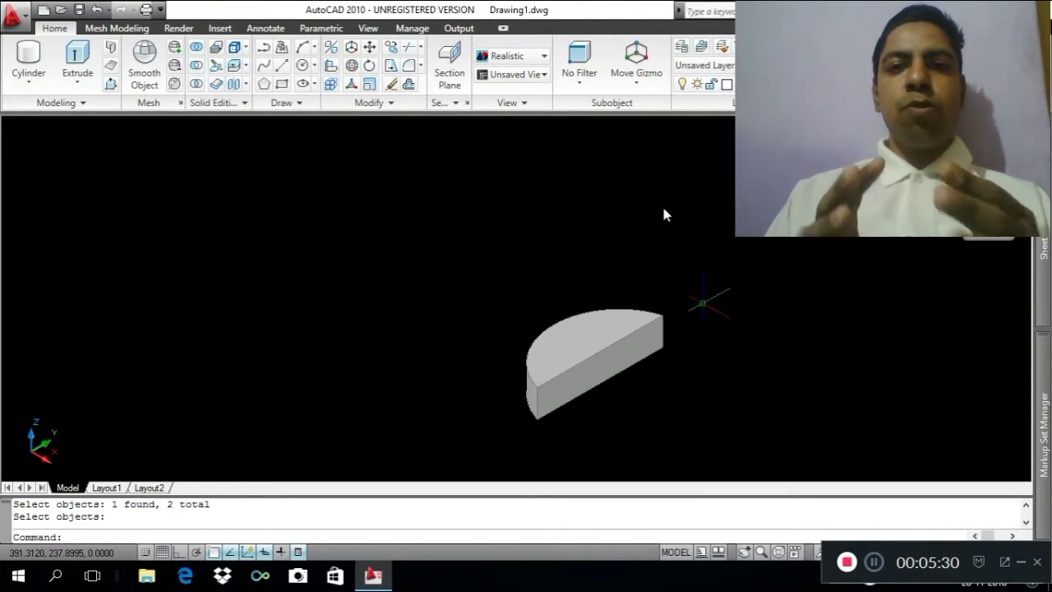
left_click(536, 378)
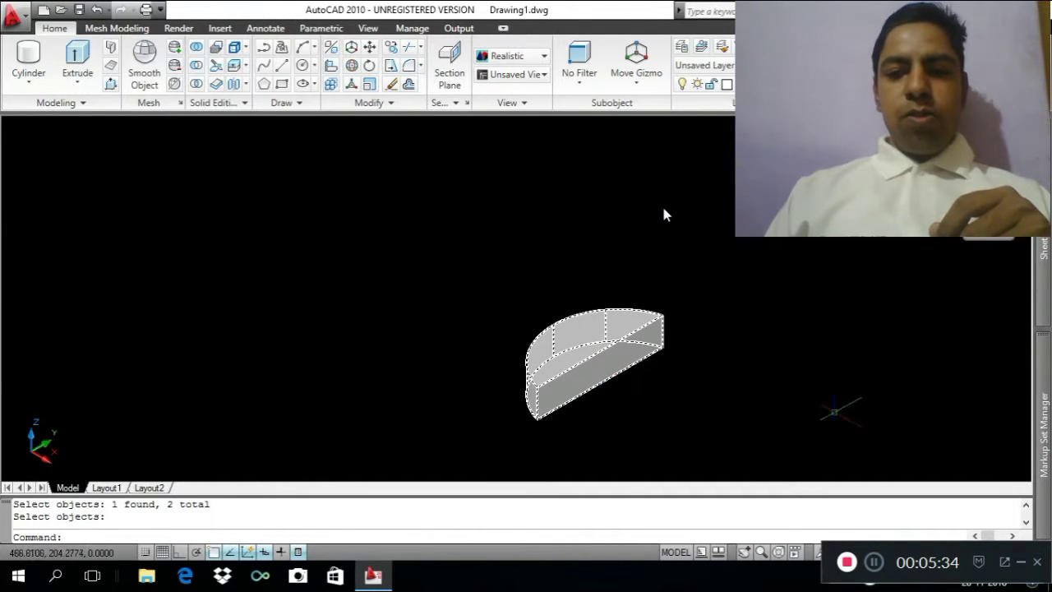
key("Escape")
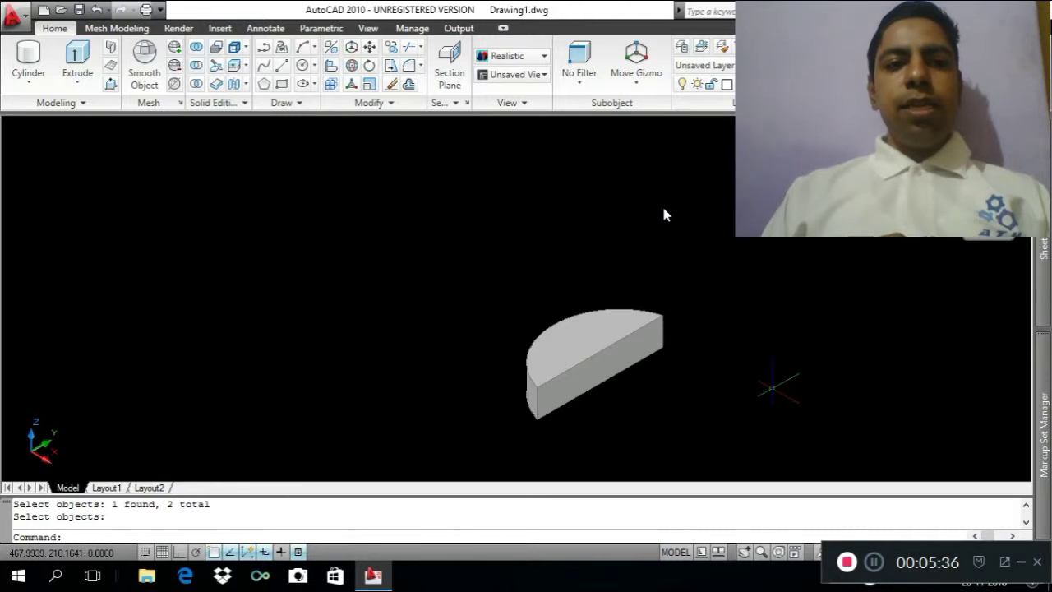